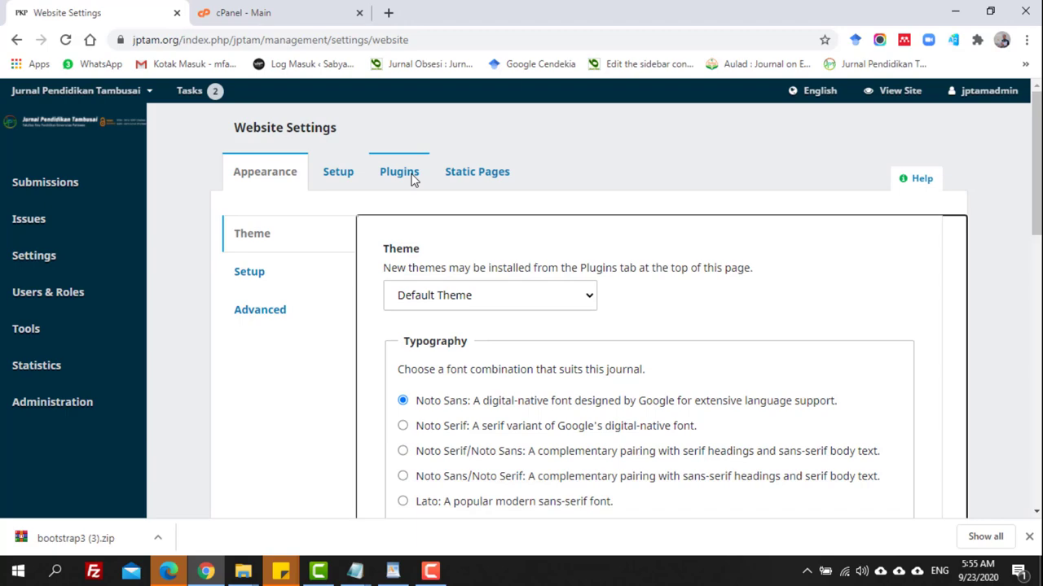
# Review the journal's installed plugins down to the Theme Plugins category.
pyautogui.click(413, 179)
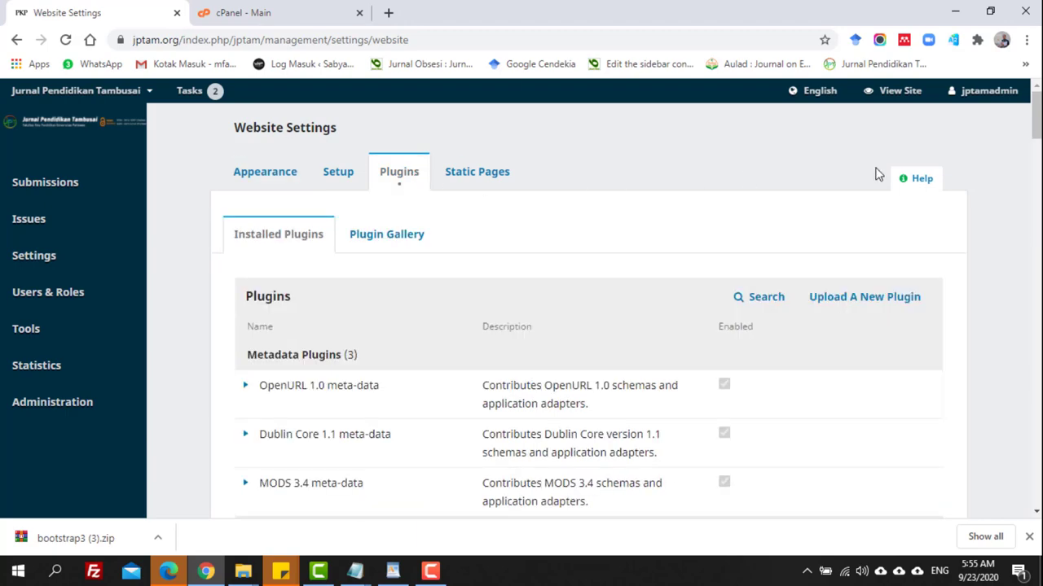
pyautogui.moveTo(1039, 129); pyautogui.dragTo(1036, 482)
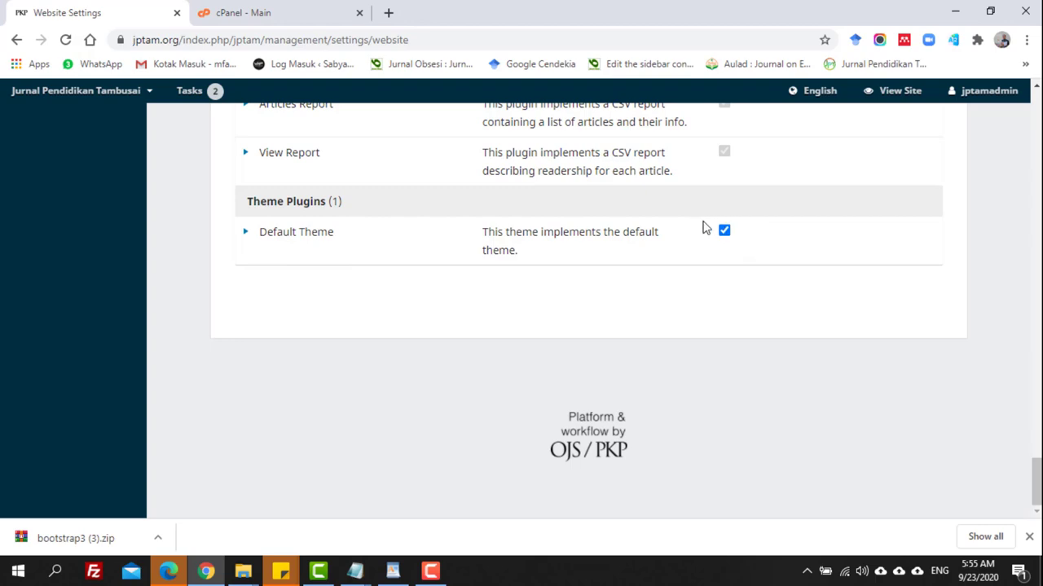
pyautogui.moveTo(1036, 482); pyautogui.dragTo(1036, 97)
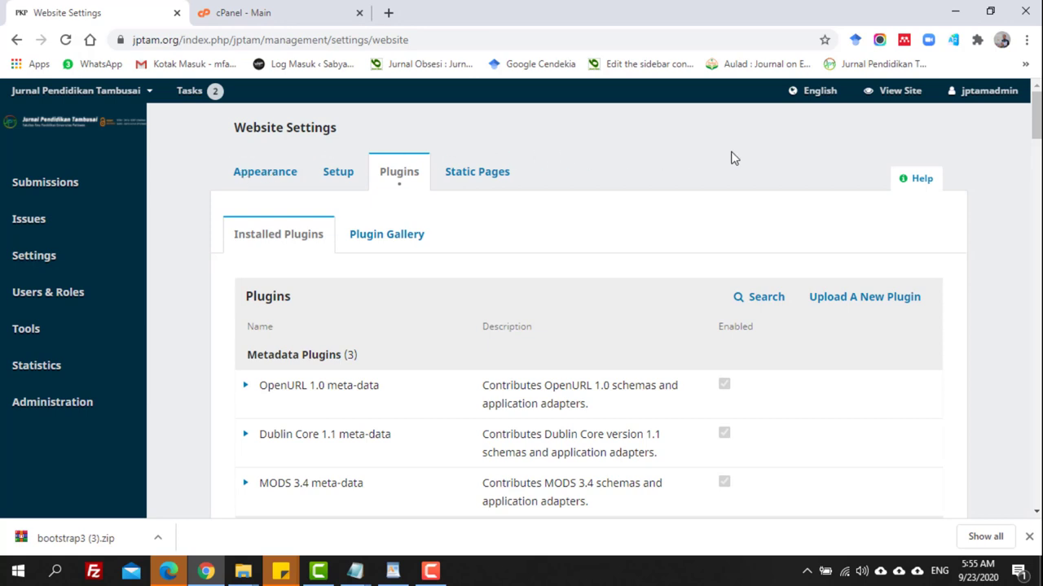
# Open the journal's public site in a new tab and examine its homepage content and sidebar links.
pyautogui.rightClick(892, 97)
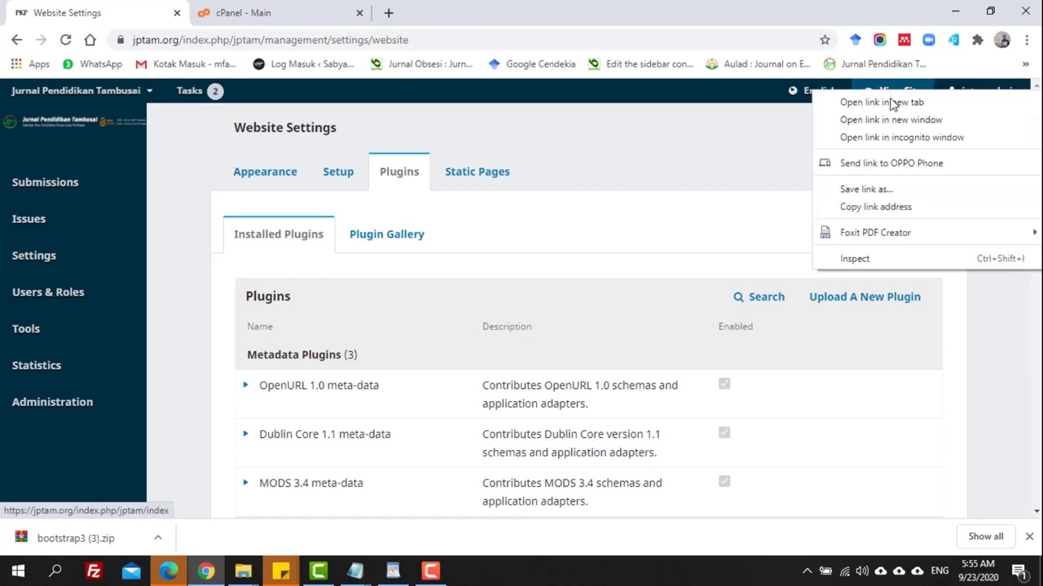
pyautogui.click(893, 102)
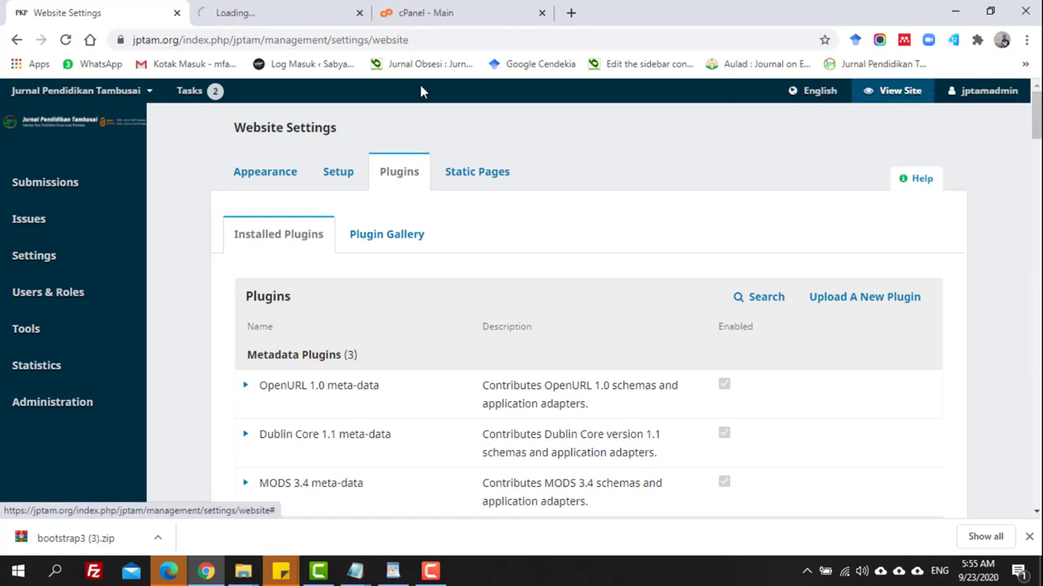
pyautogui.click(280, 14)
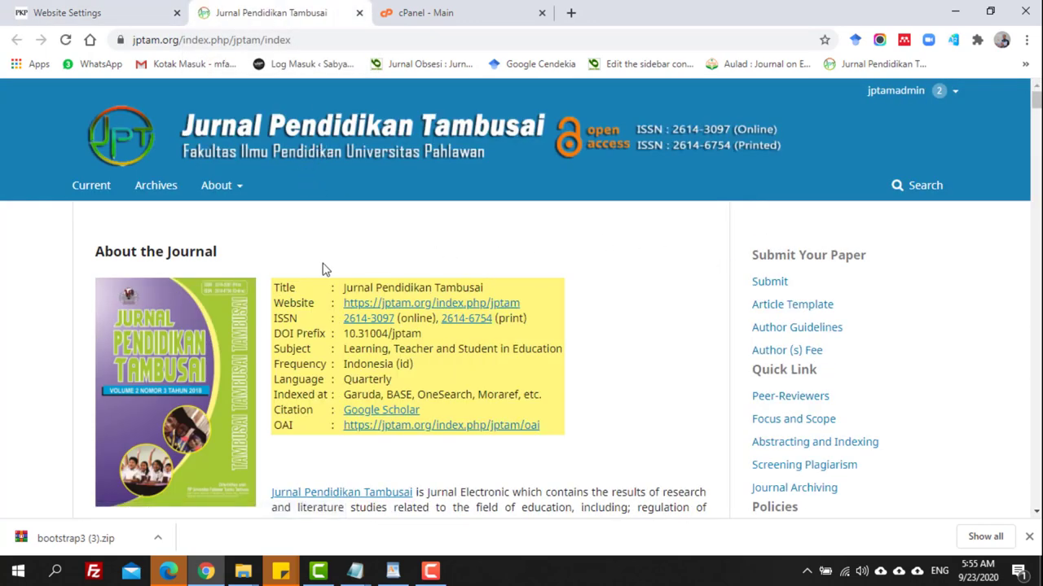
pyautogui.scroll(-1, 811, 277)
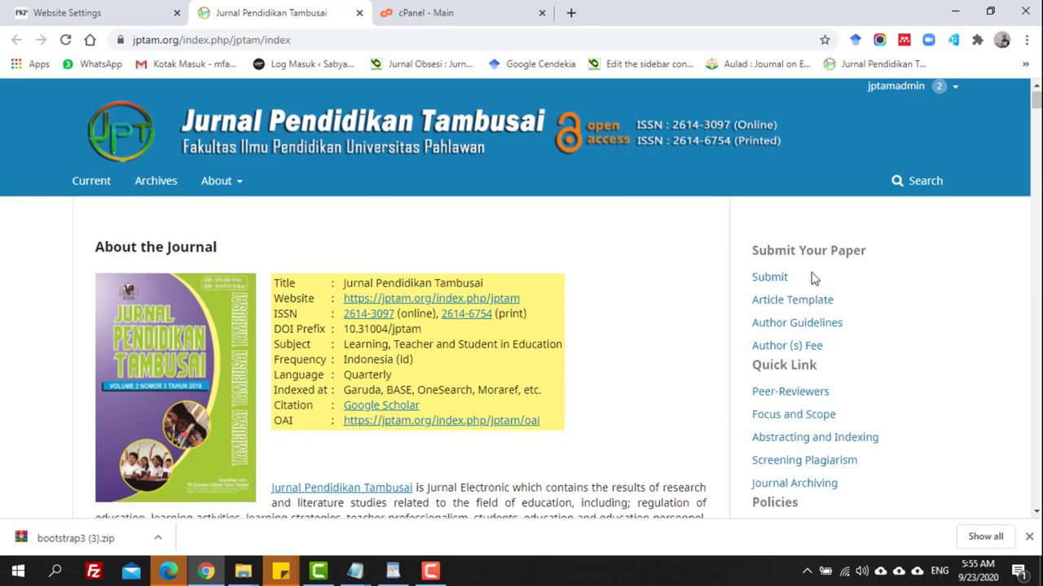
pyautogui.scroll(-1, 811, 279)
pyautogui.scroll(2, 808, 283)
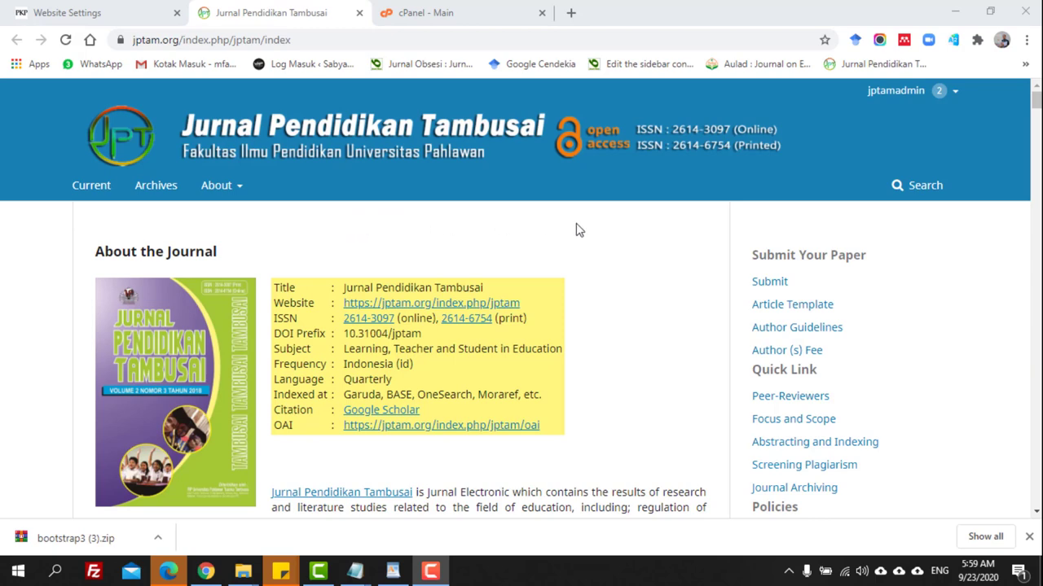
pyautogui.scroll(-3, 598, 229)
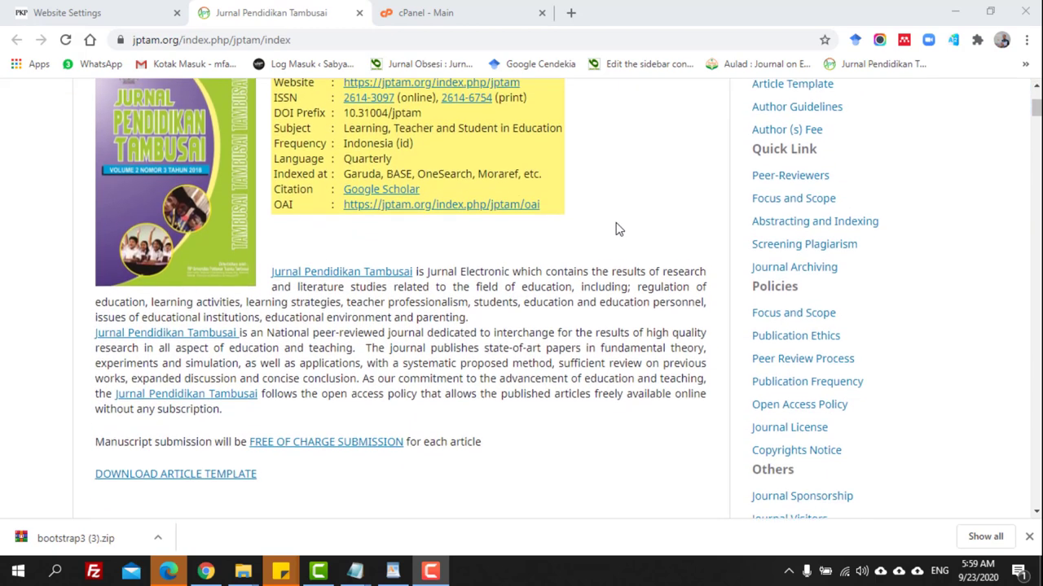
pyautogui.scroll(-4, 616, 229)
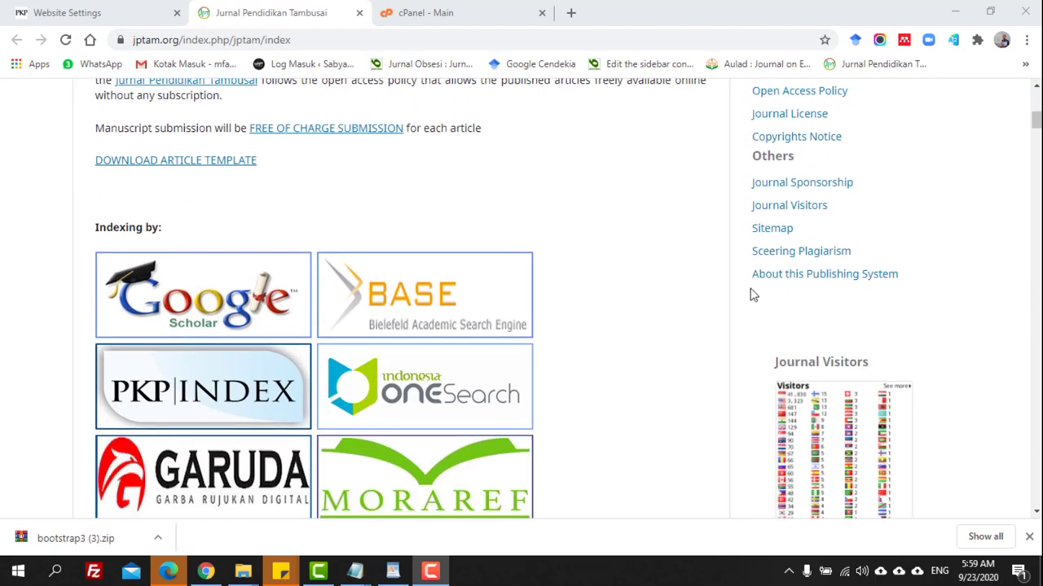
# Open the About this Publishing System page and check its address and the stated Open Journal Systems version.
pyautogui.click(843, 276)
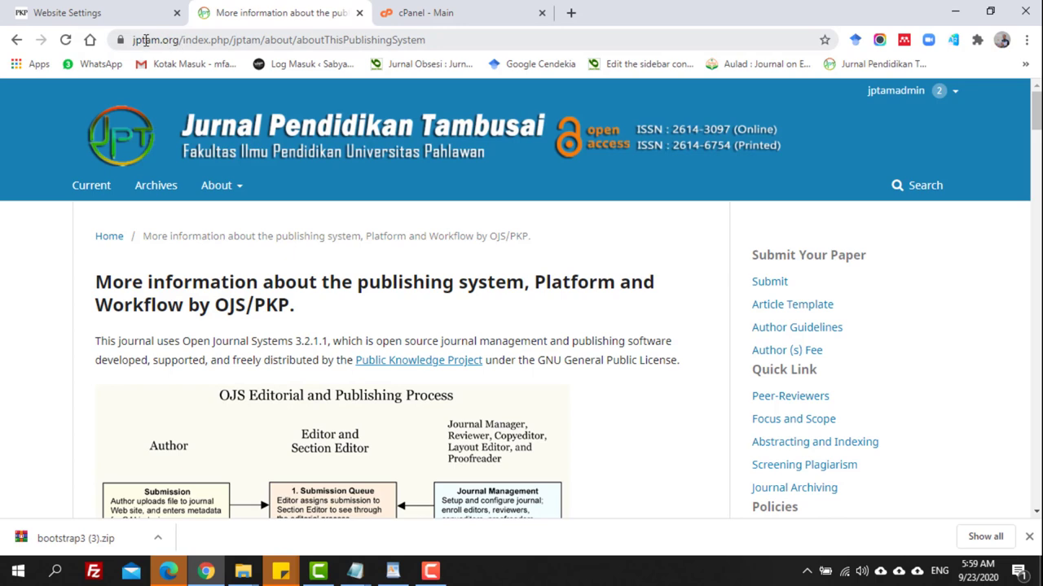
pyautogui.moveTo(133, 40); pyautogui.dragTo(474, 38)
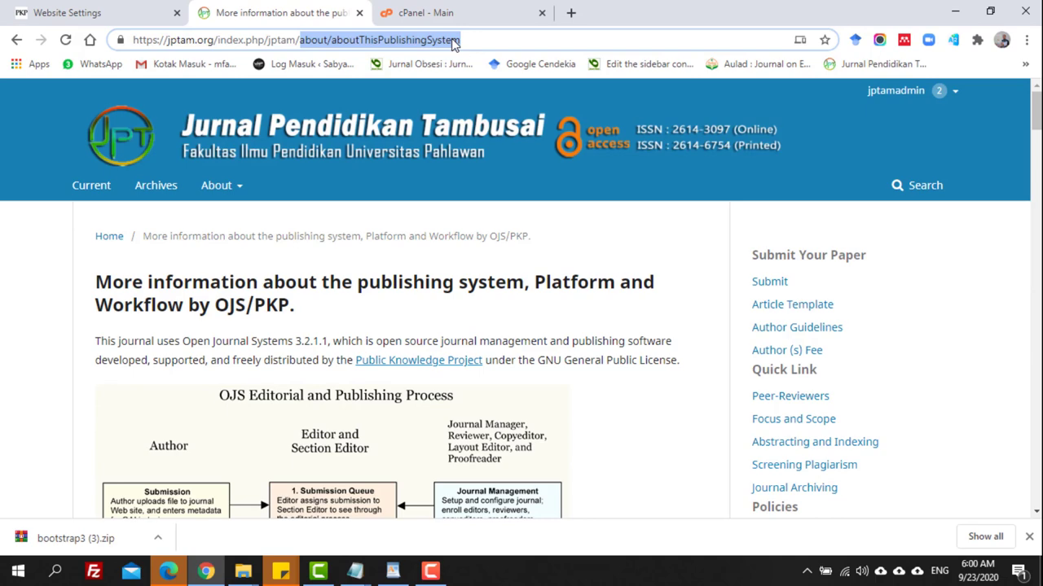
pyautogui.scroll(-3, 763, 318)
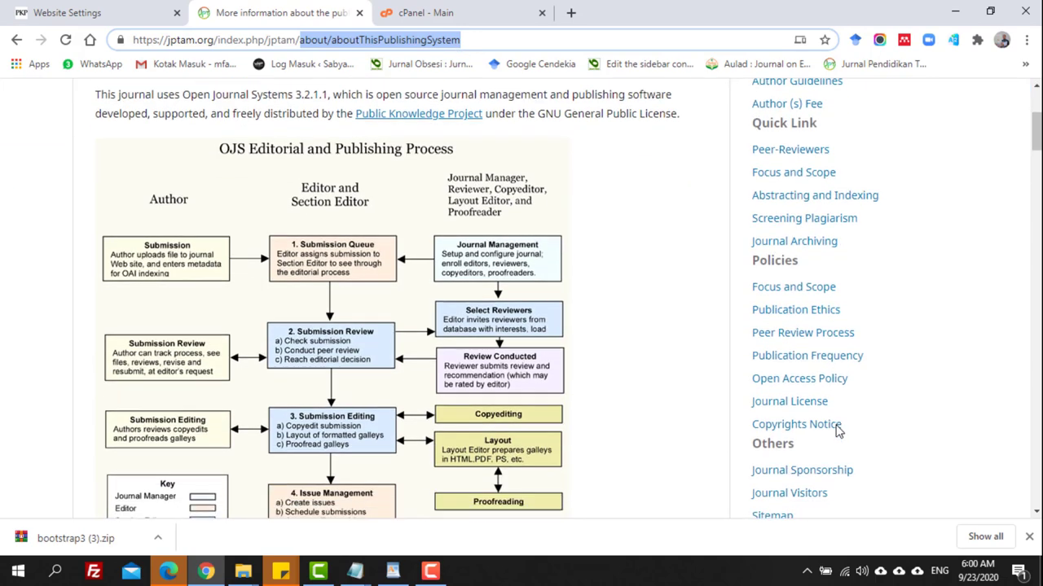
pyautogui.scroll(-3, 839, 432)
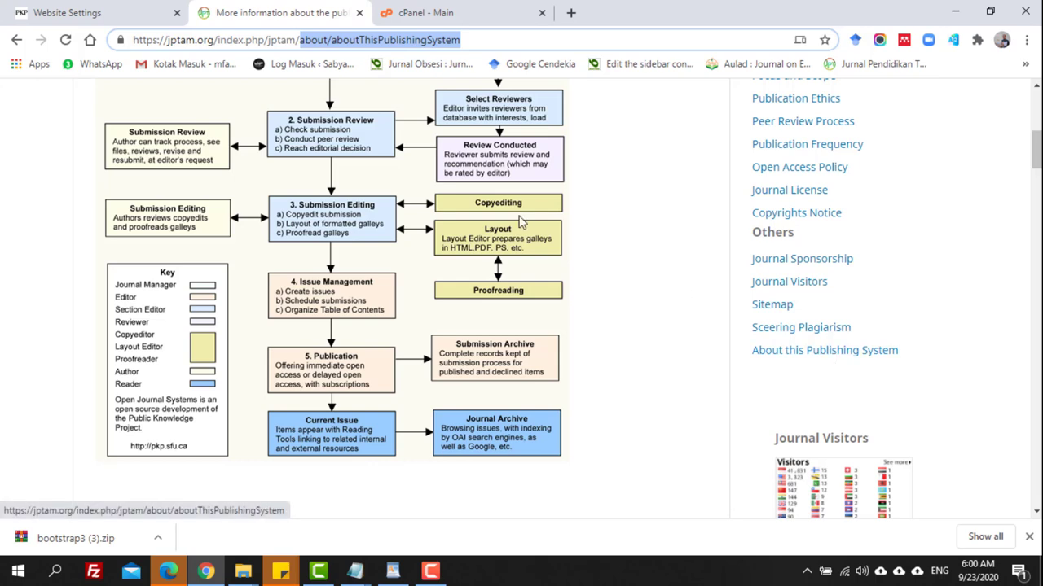
pyautogui.click(302, 40)
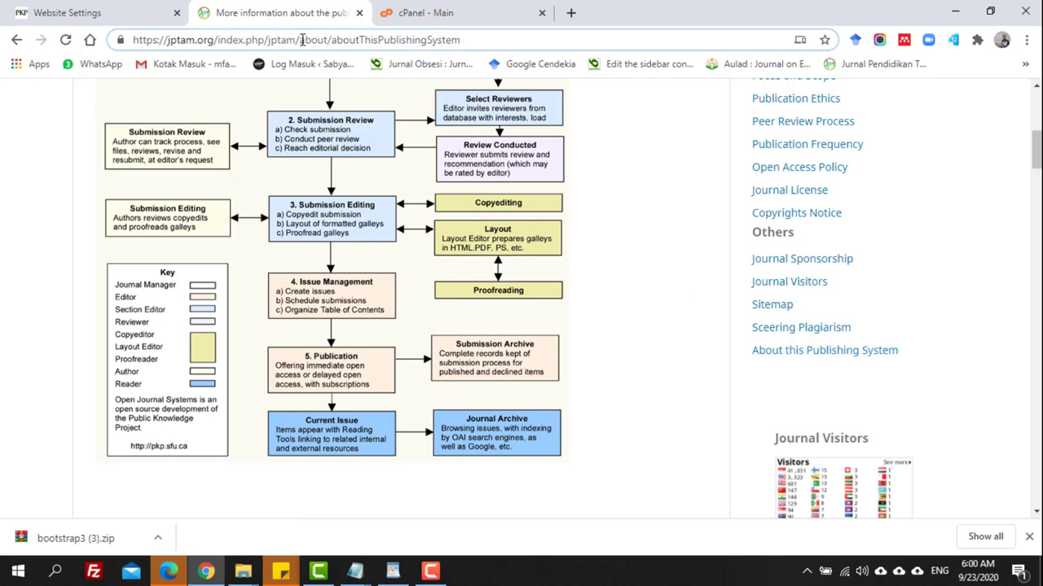
pyautogui.moveTo(301, 40); pyautogui.dragTo(466, 39)
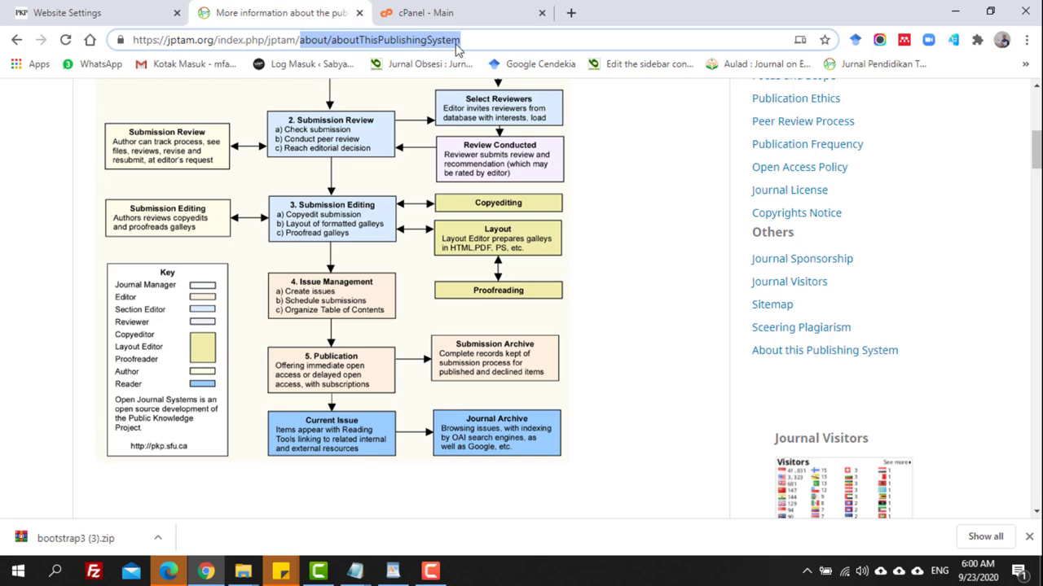
pyautogui.click(478, 40)
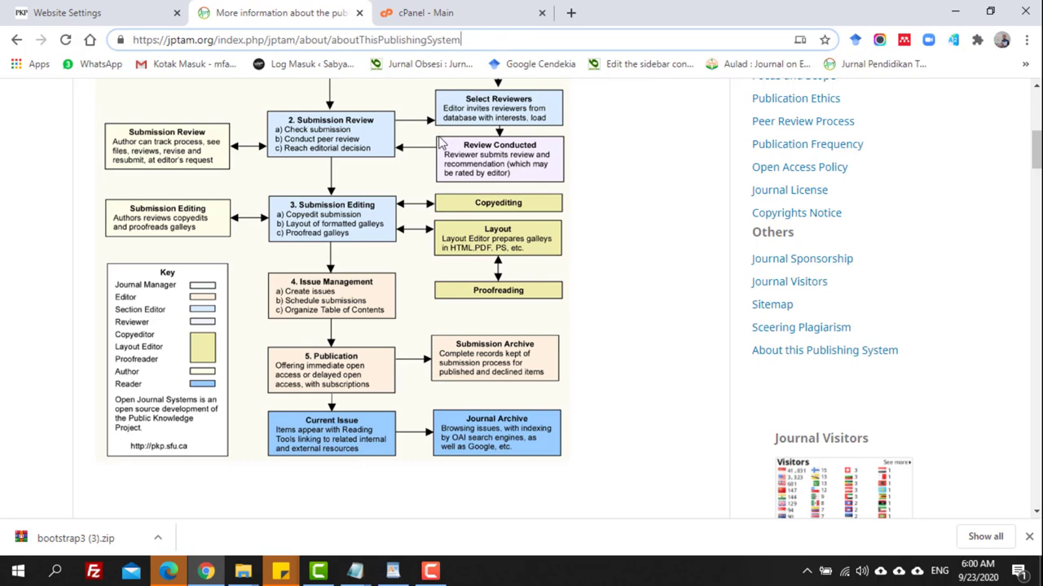
pyautogui.scroll(5, 368, 181)
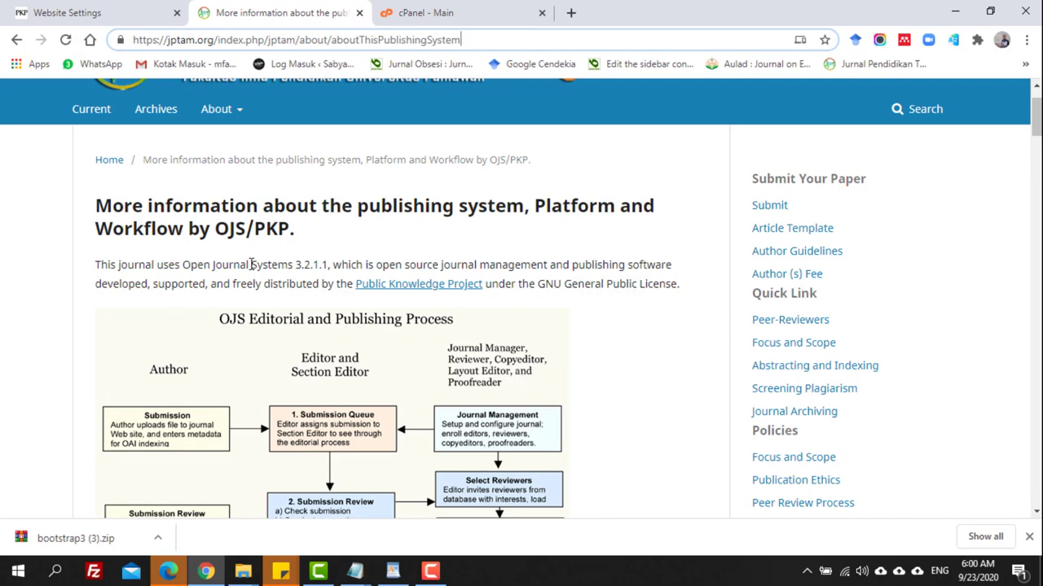
# Switch to cPanel and open the public_html/plugins/themes folder in the File Manager.
pyautogui.click(446, 12)
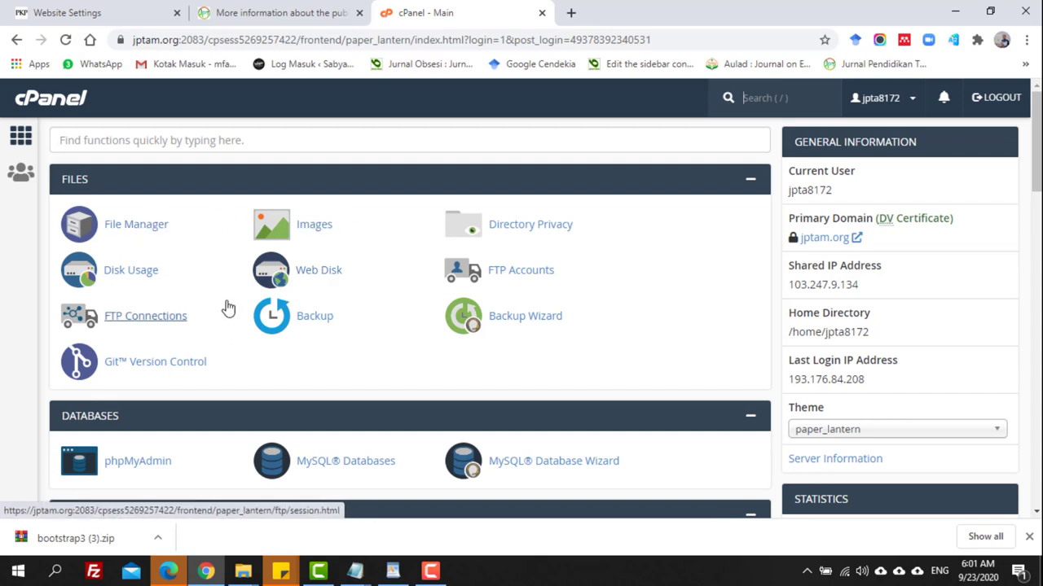
pyautogui.click(147, 231)
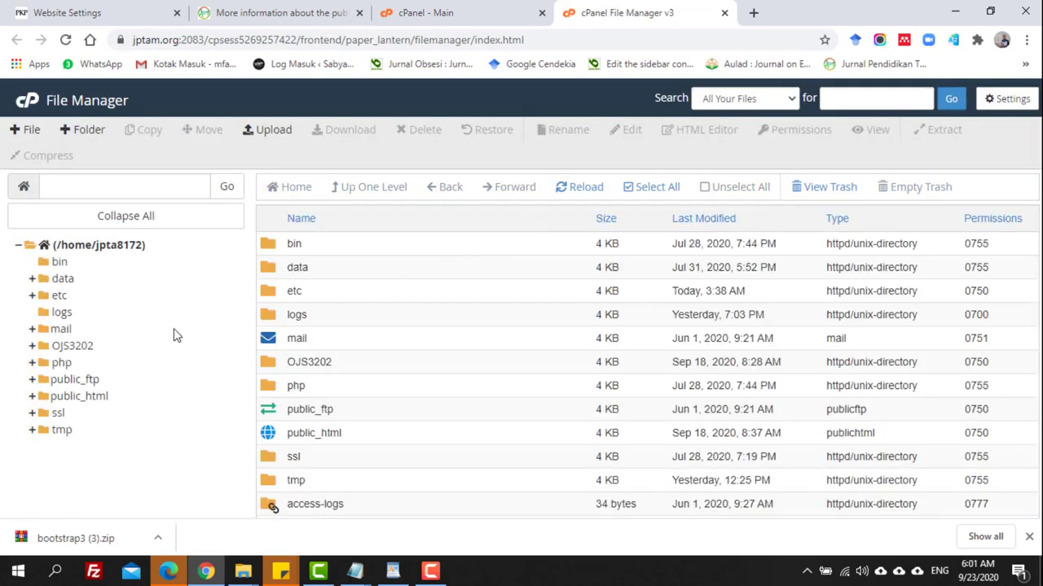
pyautogui.click(102, 403)
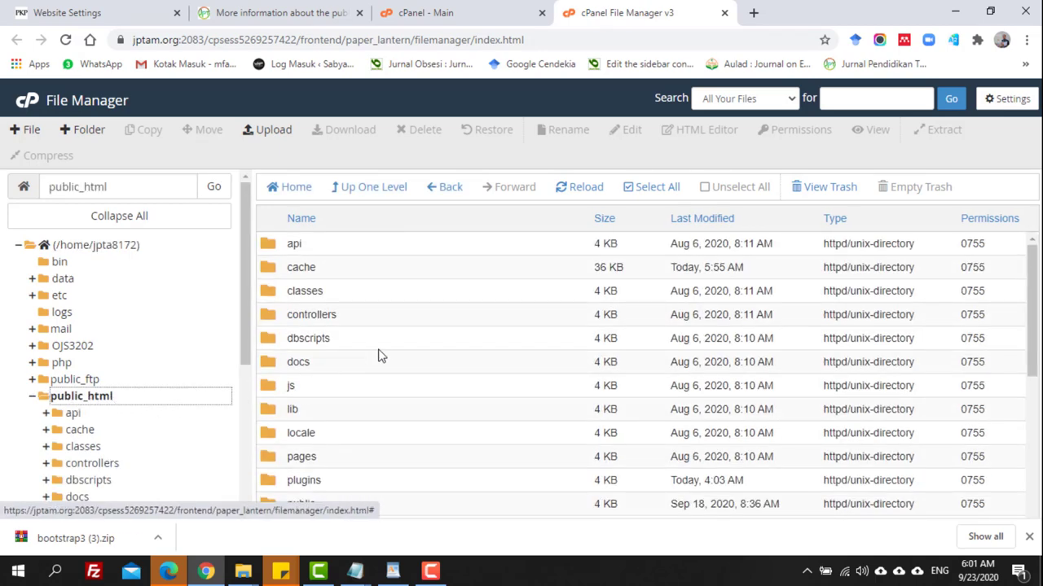
pyautogui.scroll(-3, 415, 347)
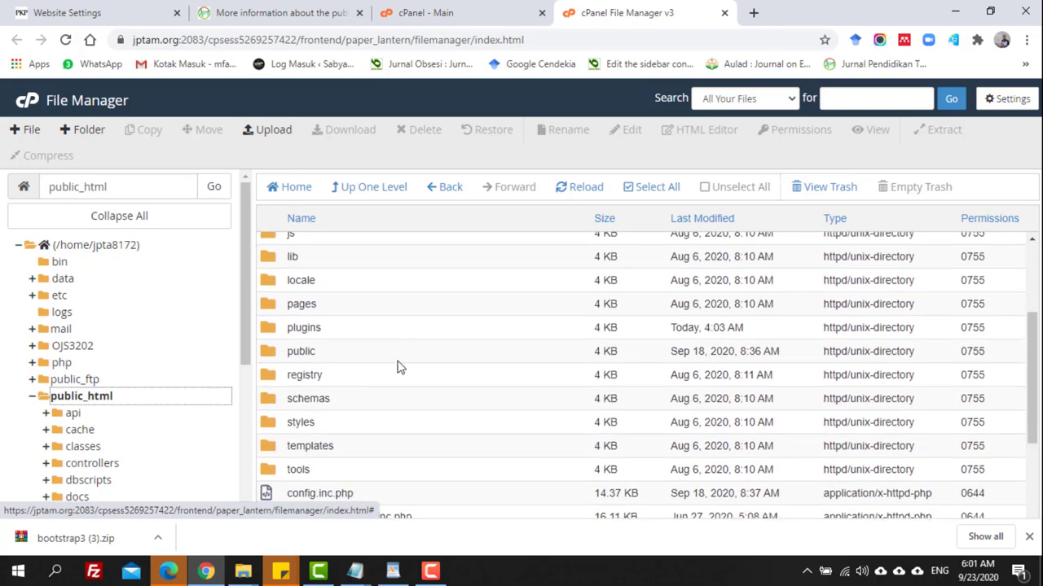
pyautogui.scroll(-1, 411, 363)
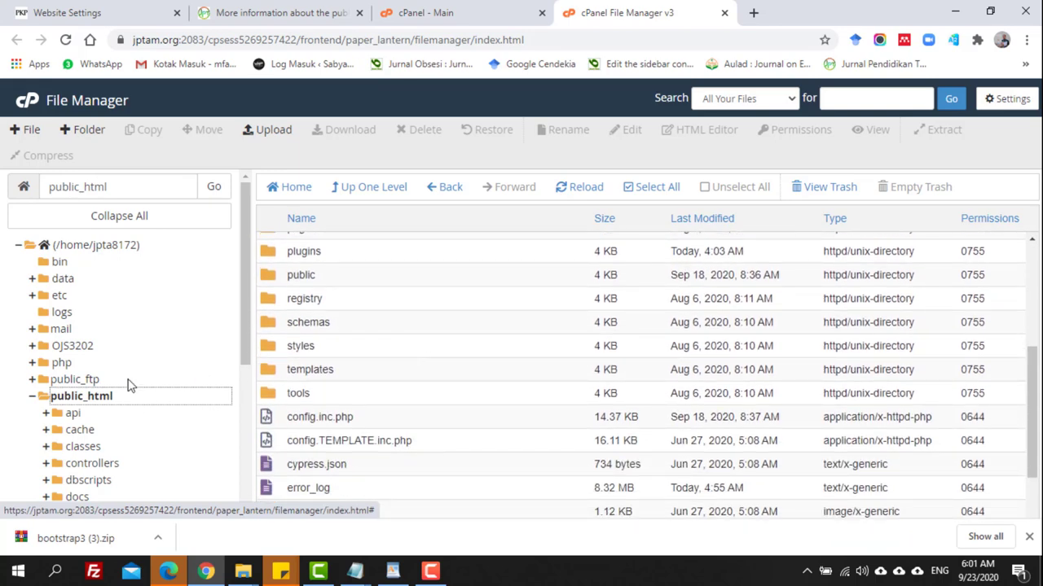
pyautogui.click(99, 399)
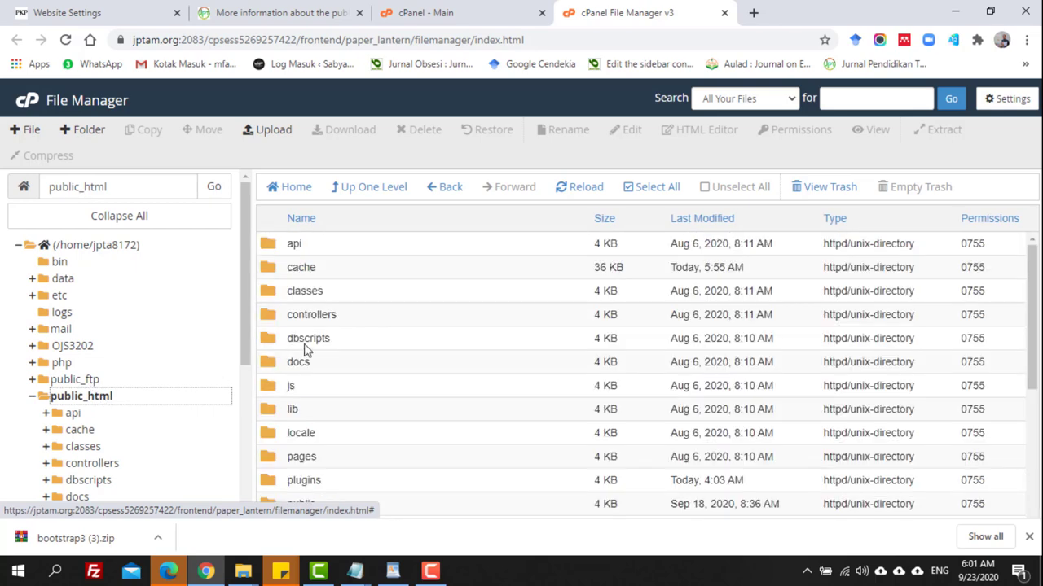
pyautogui.scroll(-3, 338, 345)
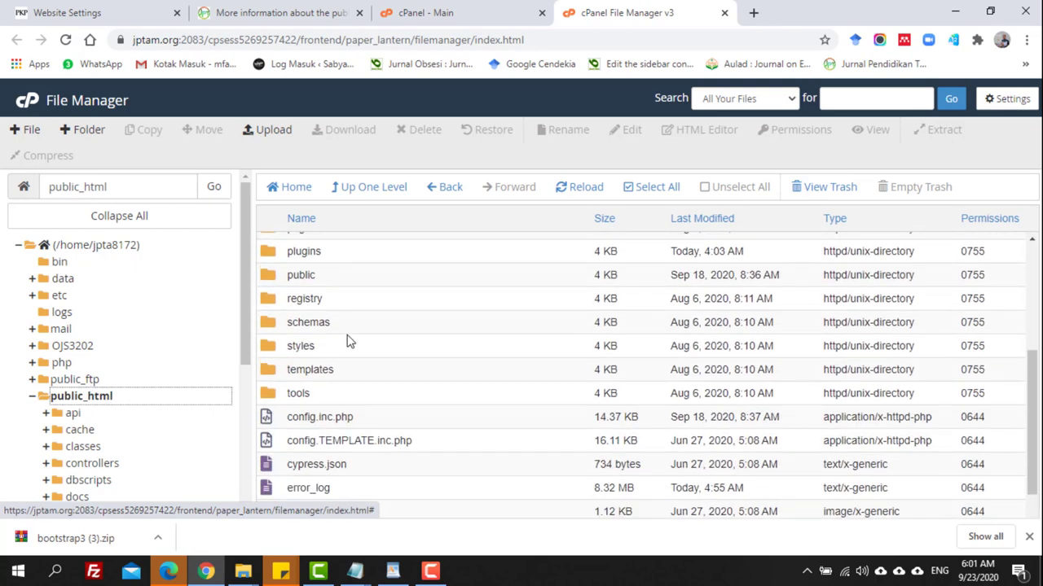
pyautogui.scroll(2, 318, 321)
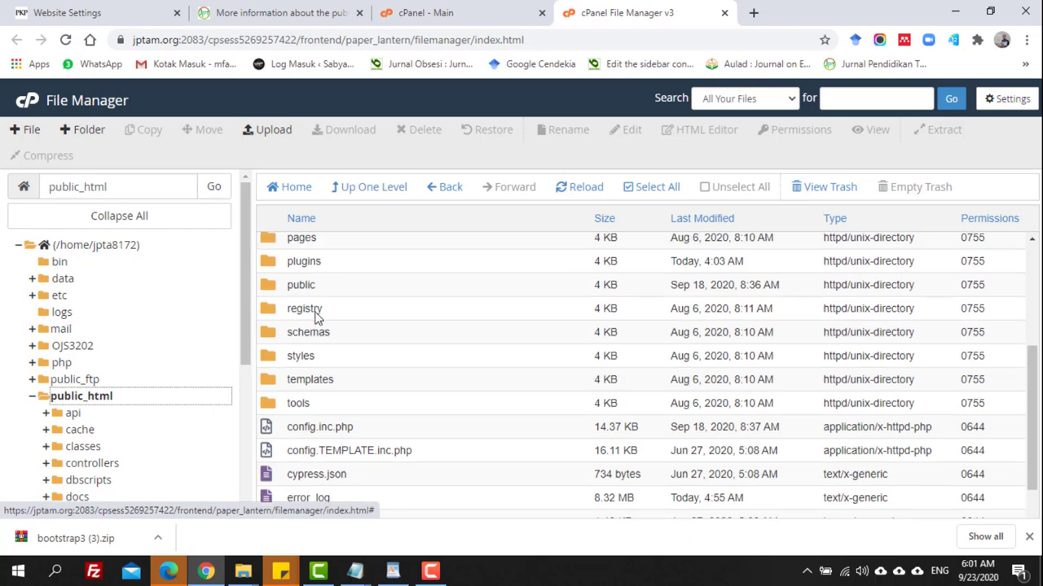
pyautogui.doubleClick(278, 328)
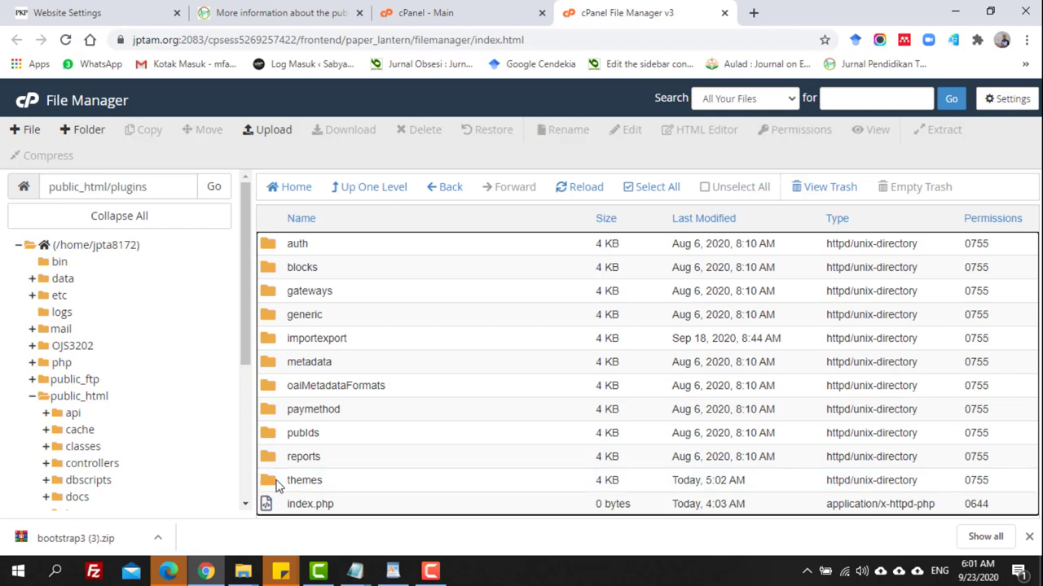
pyautogui.doubleClick(277, 483)
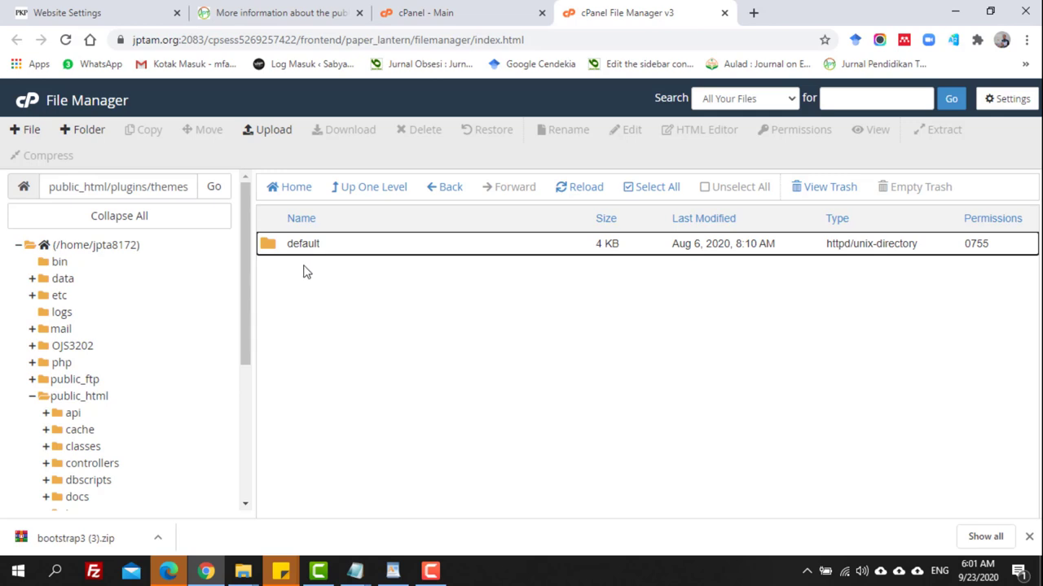
# Upload bootstrap3 (3.2x) Modif.zip from the Google Drive JPT > Lampiran Youtube folder to public_html/plugins/themes and return to the file listing.
pyautogui.click(266, 132)
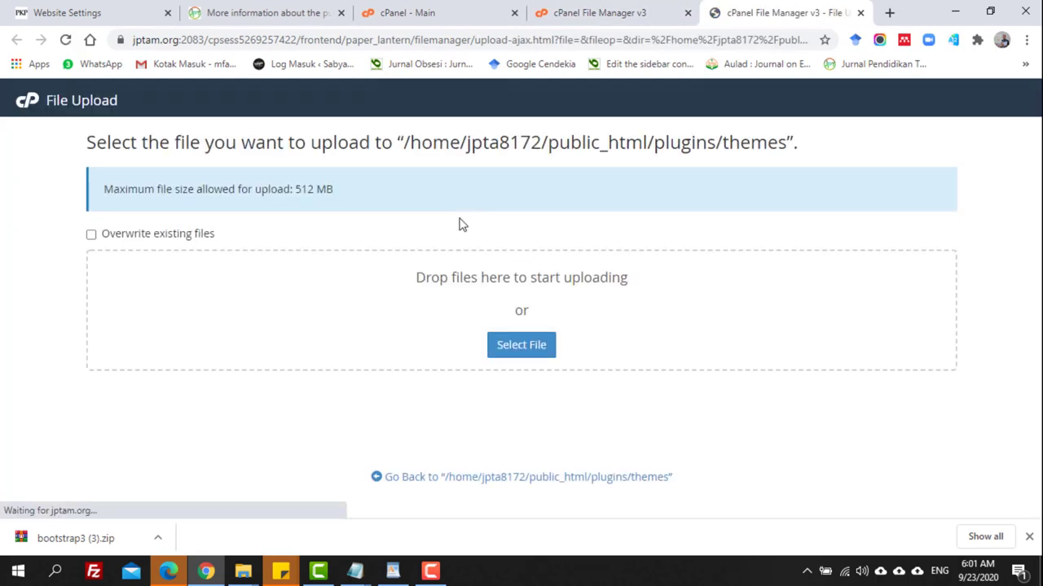
pyautogui.click(530, 350)
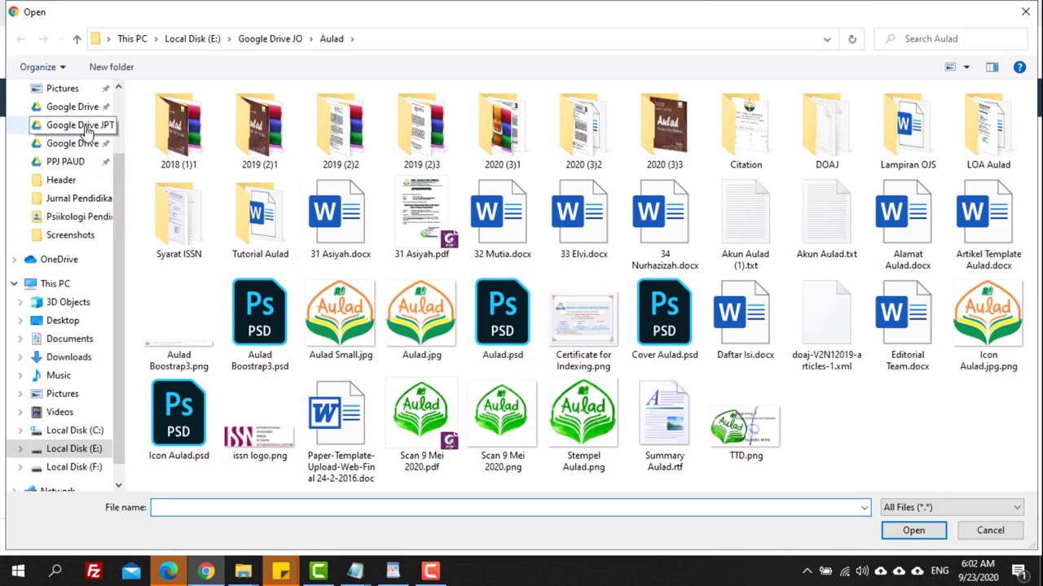
pyautogui.click(87, 129)
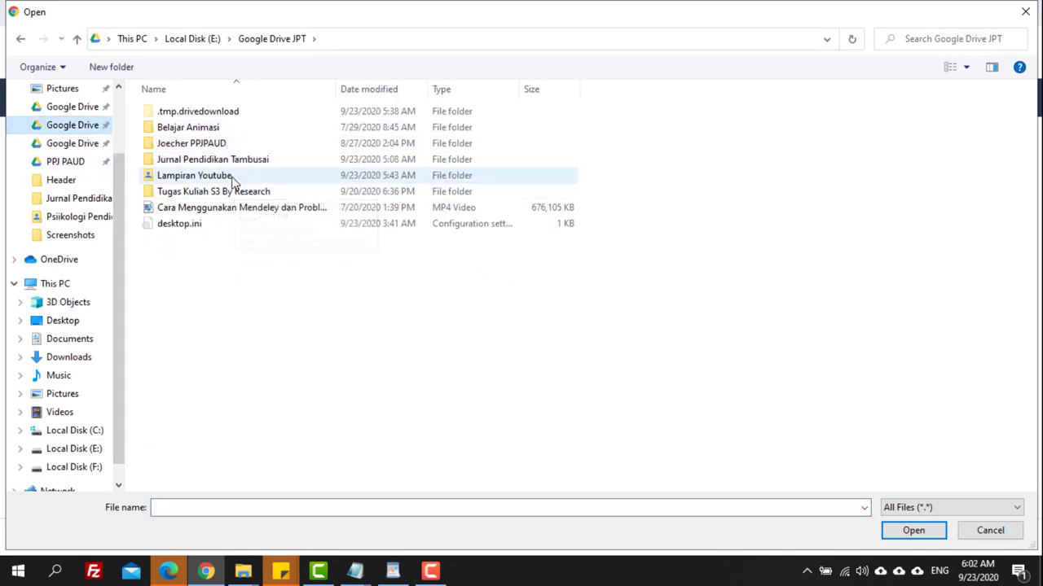
pyautogui.doubleClick(196, 176)
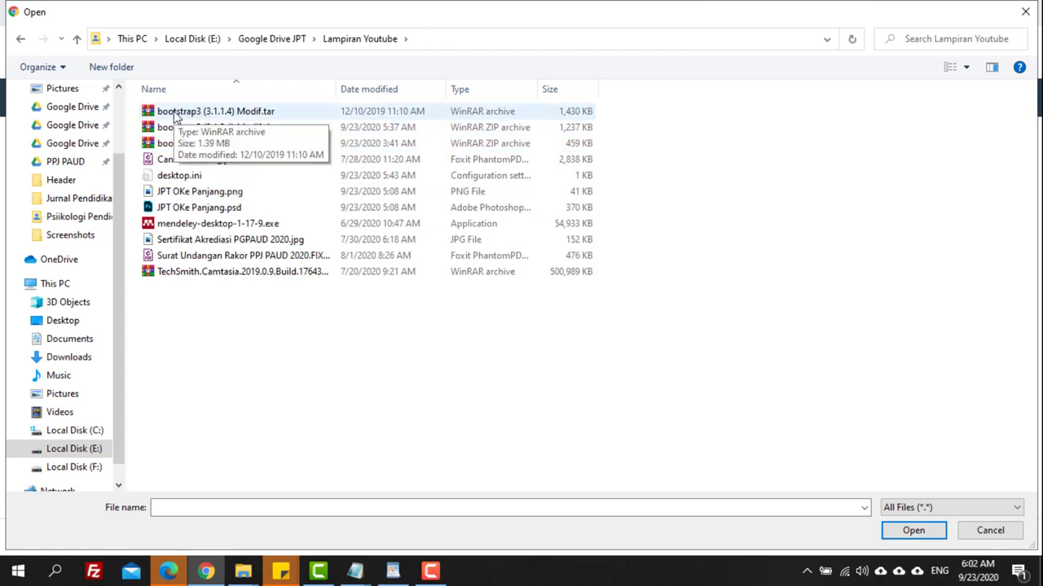
pyautogui.click(253, 114)
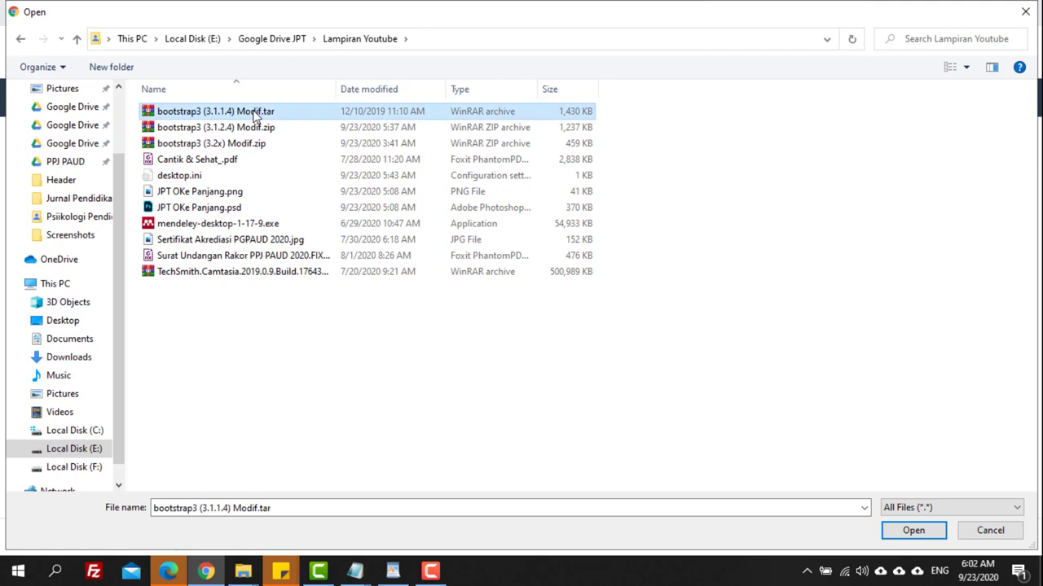
pyautogui.click(189, 134)
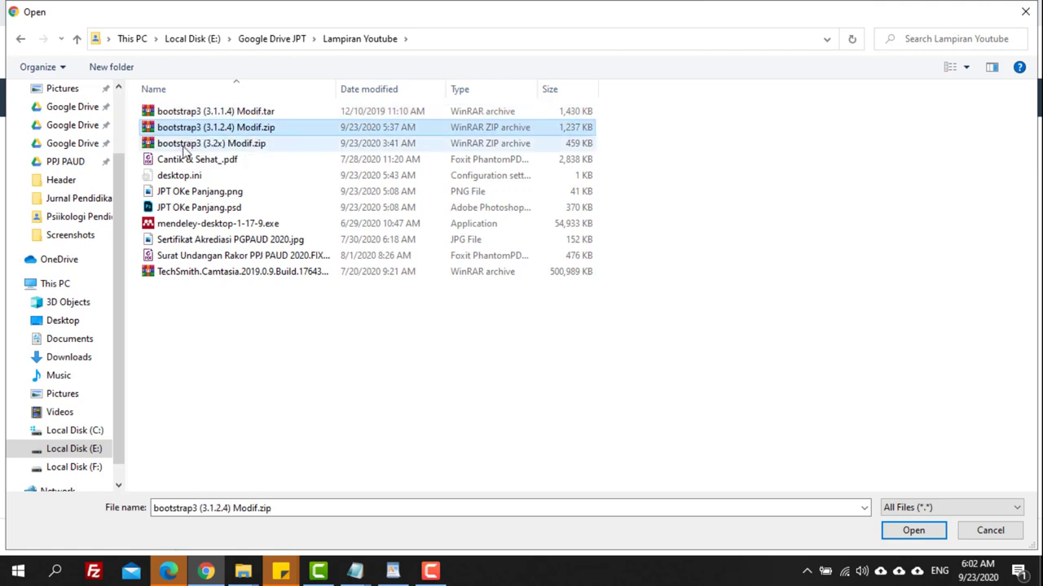
pyautogui.click(184, 151)
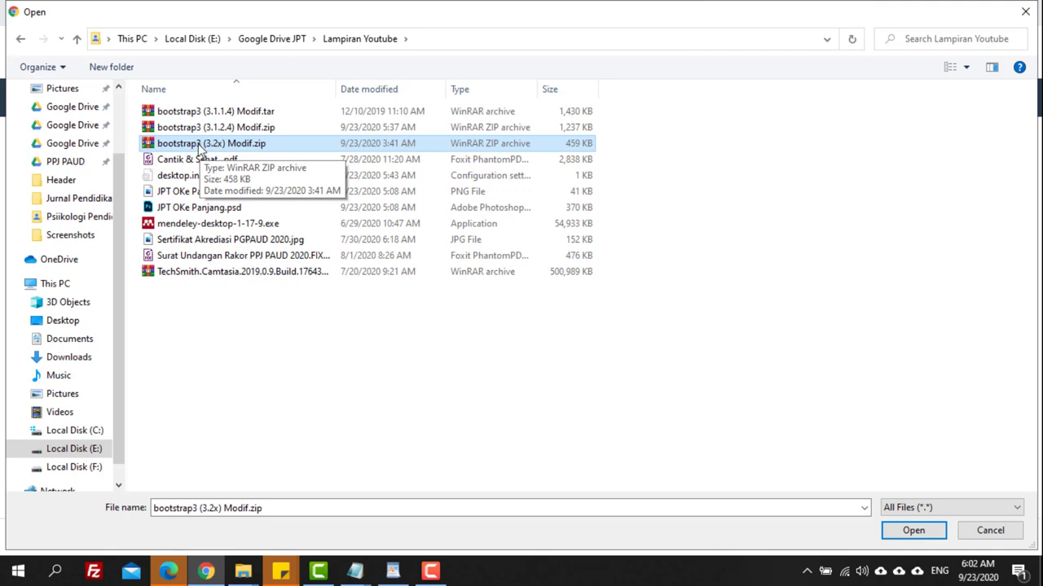
pyautogui.click(913, 531)
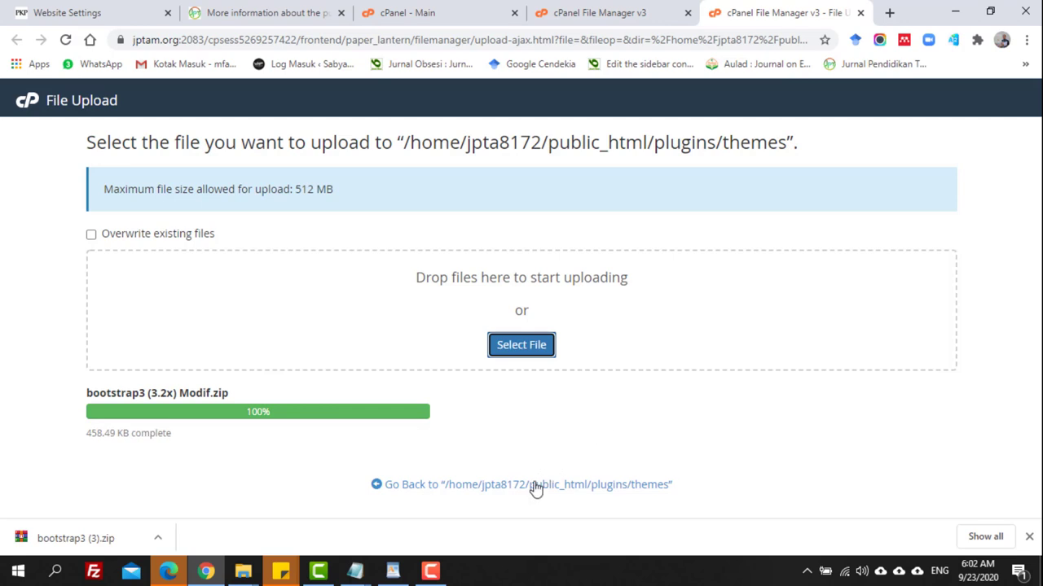
pyautogui.hotkey('ctrl', 'w')
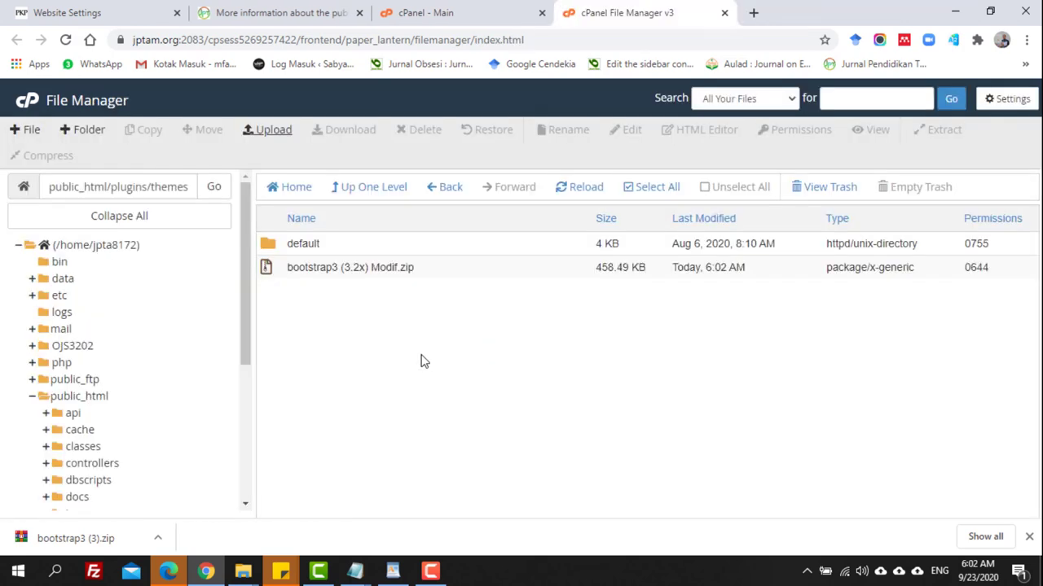
# Extract bootstrap3 (3.2x) Modif.zip into /public_html/plugins/themes, refresh the file listing and select the extracted bootstrap3 folder.
pyautogui.click(273, 274)
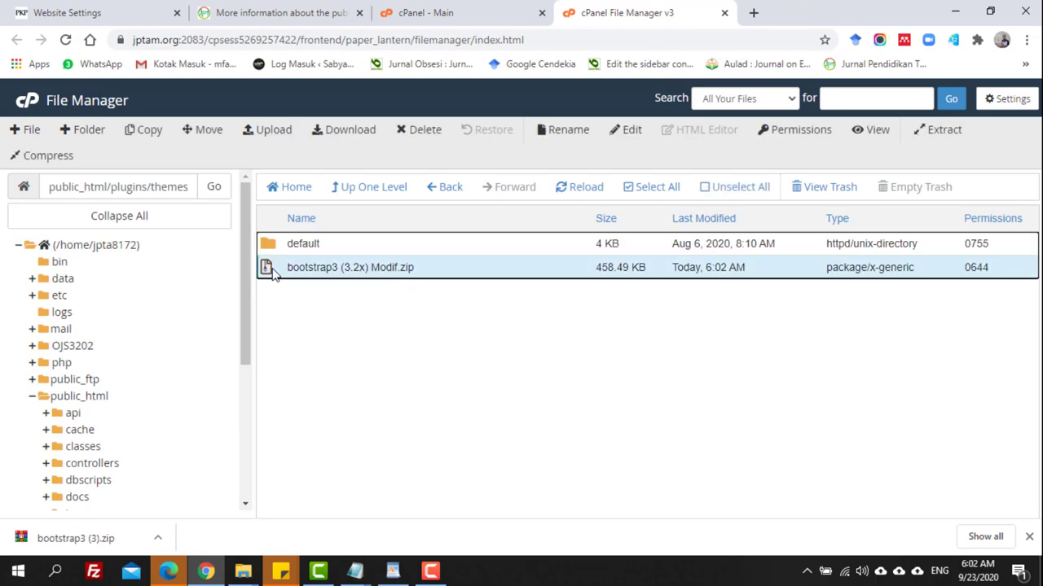
pyautogui.rightClick(273, 275)
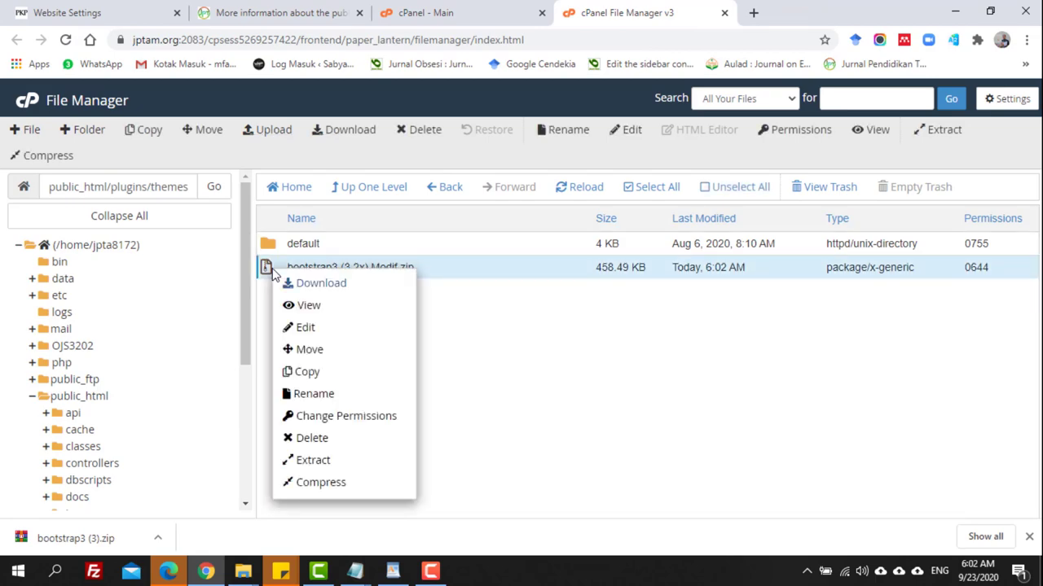
pyautogui.click(342, 461)
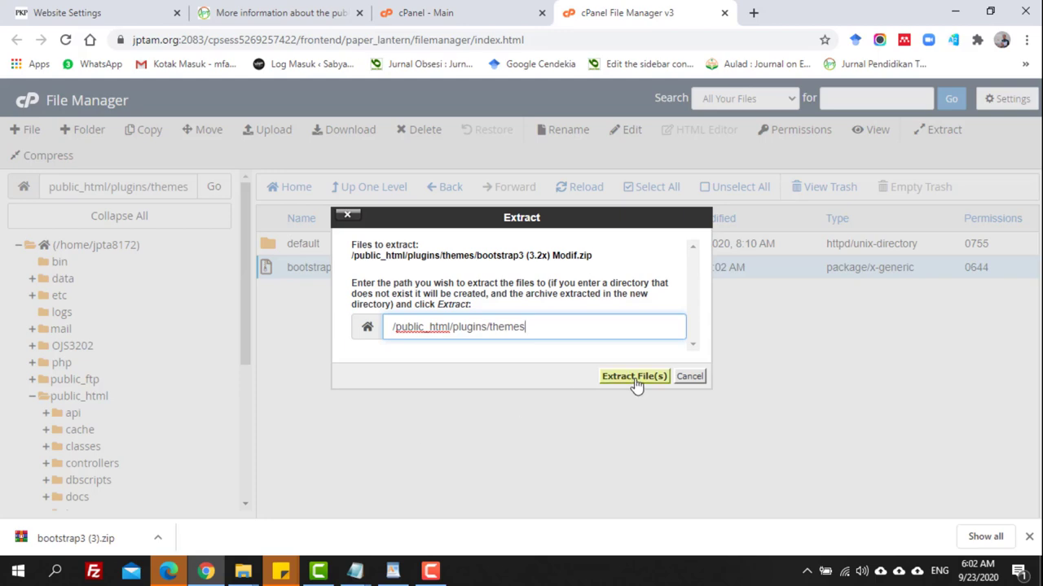
pyautogui.click(635, 378)
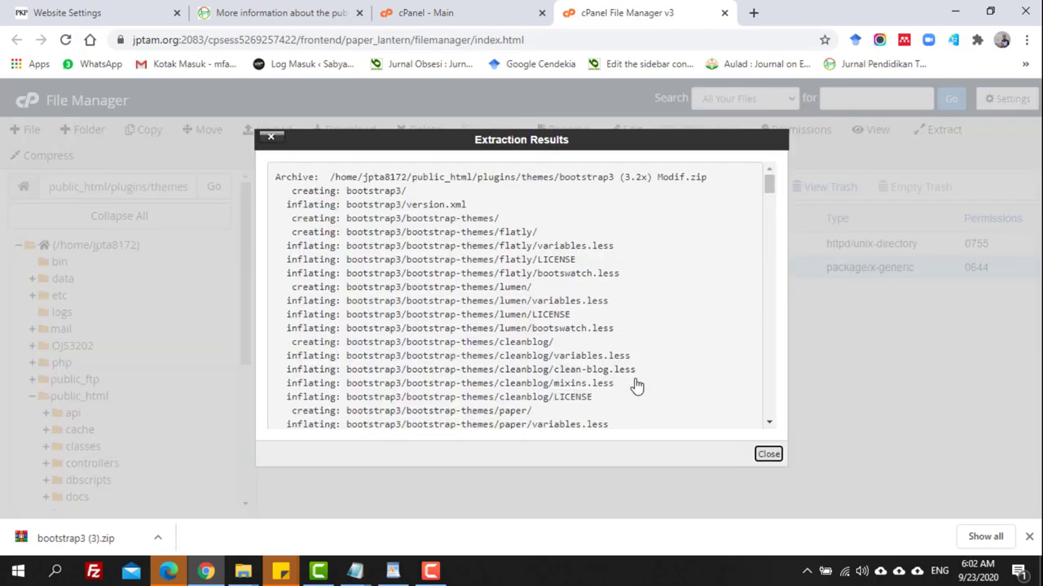
pyautogui.click(768, 456)
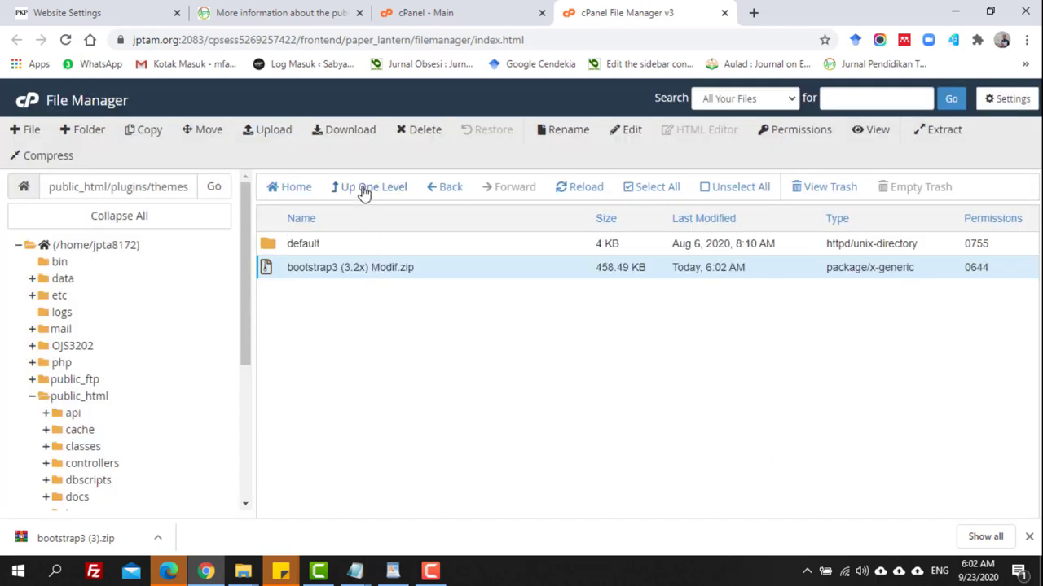
pyautogui.click(583, 191)
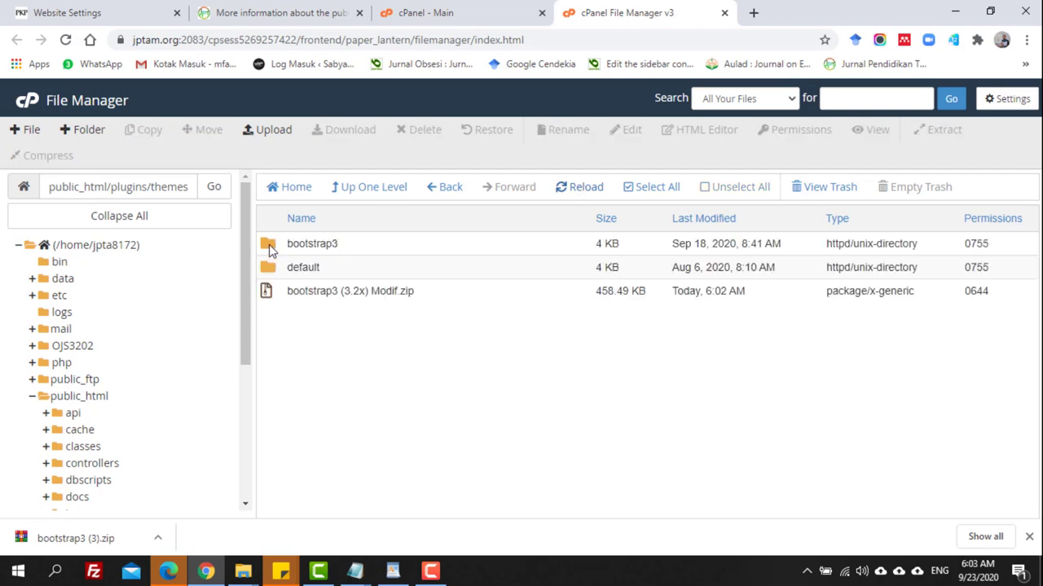
pyautogui.click(273, 247)
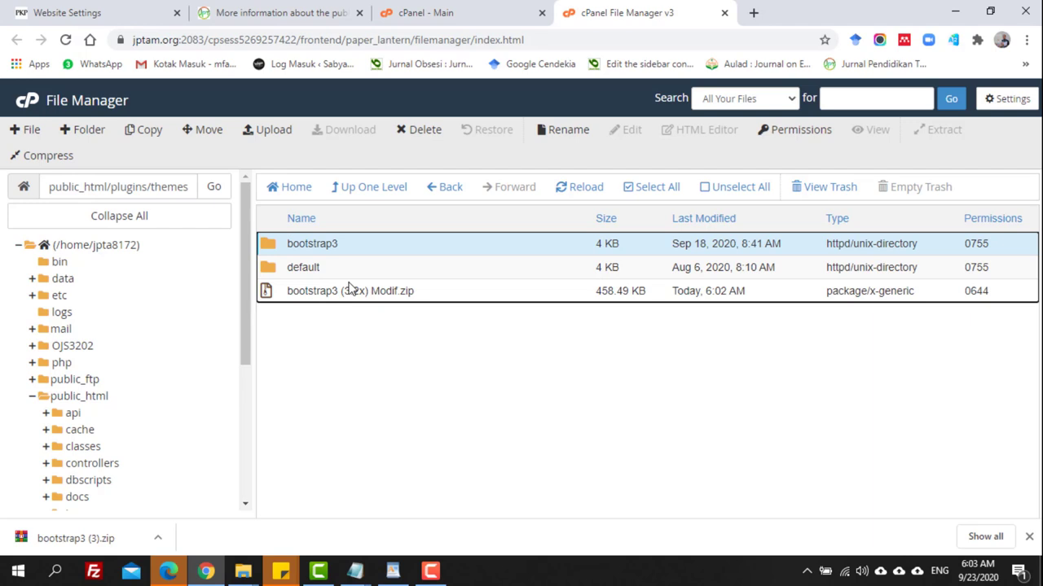
# Reload the journal's Website Settings page and check the Theme Plugins category of the installed plugins for the Bootstrap 3 theme.
pyautogui.click(103, 11)
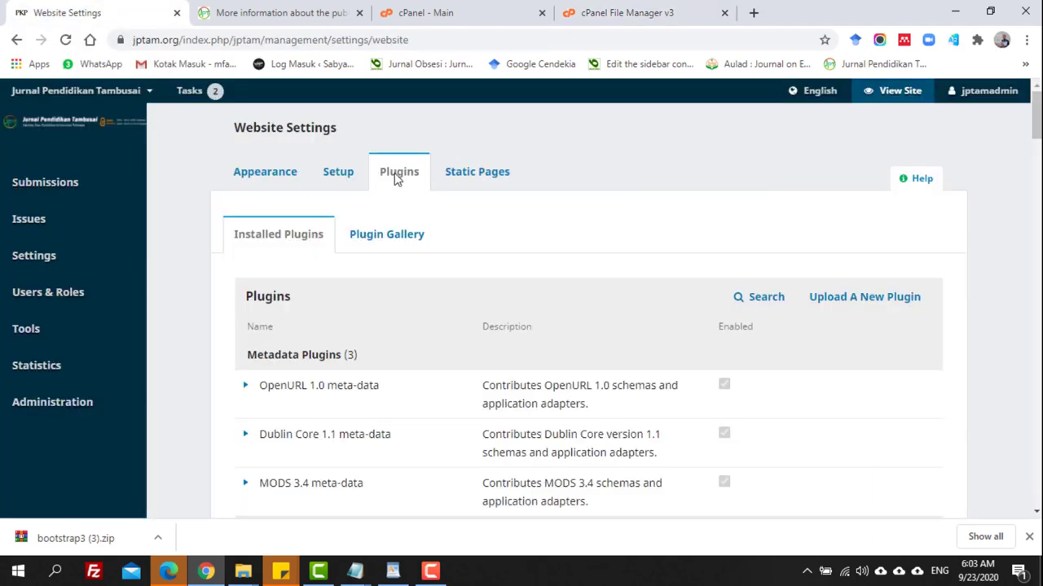
pyautogui.moveTo(1036, 134)
pyautogui.mouseDown()
pyautogui.moveTo(1037, 494)
pyautogui.moveTo(1037, 116)
pyautogui.mouseUp()
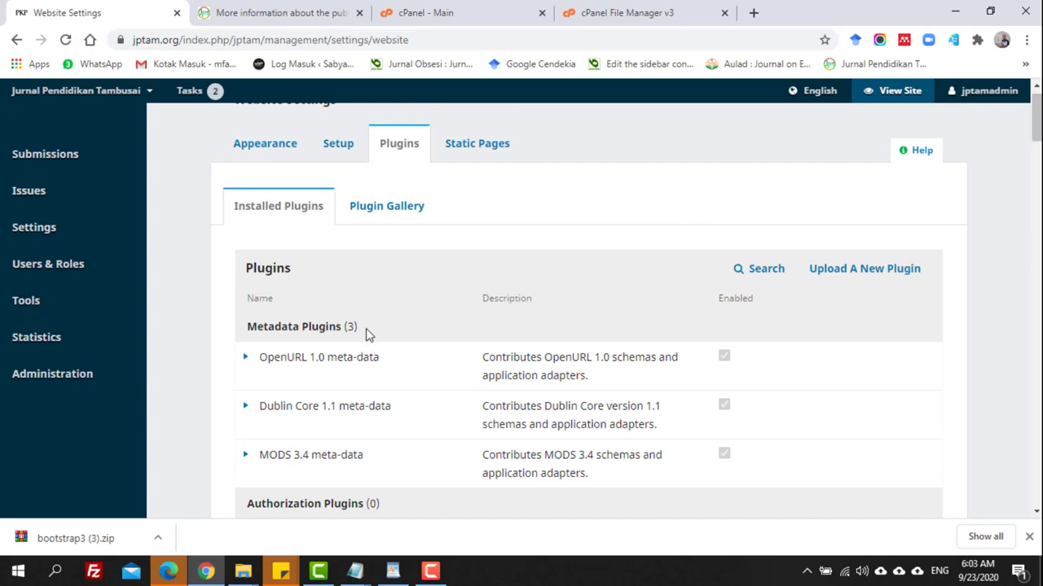
pyautogui.click(66, 40)
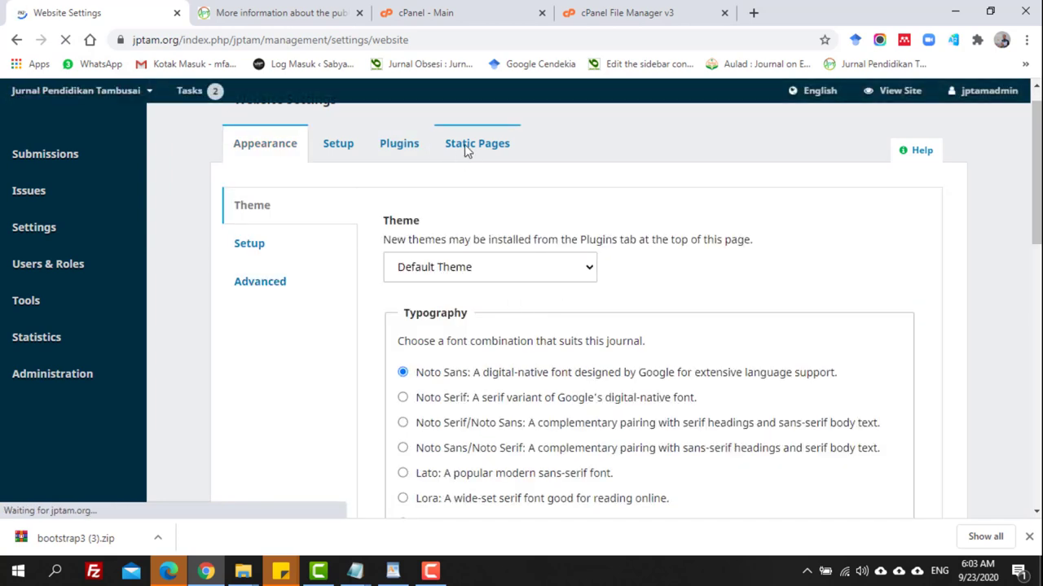
pyautogui.click(401, 145)
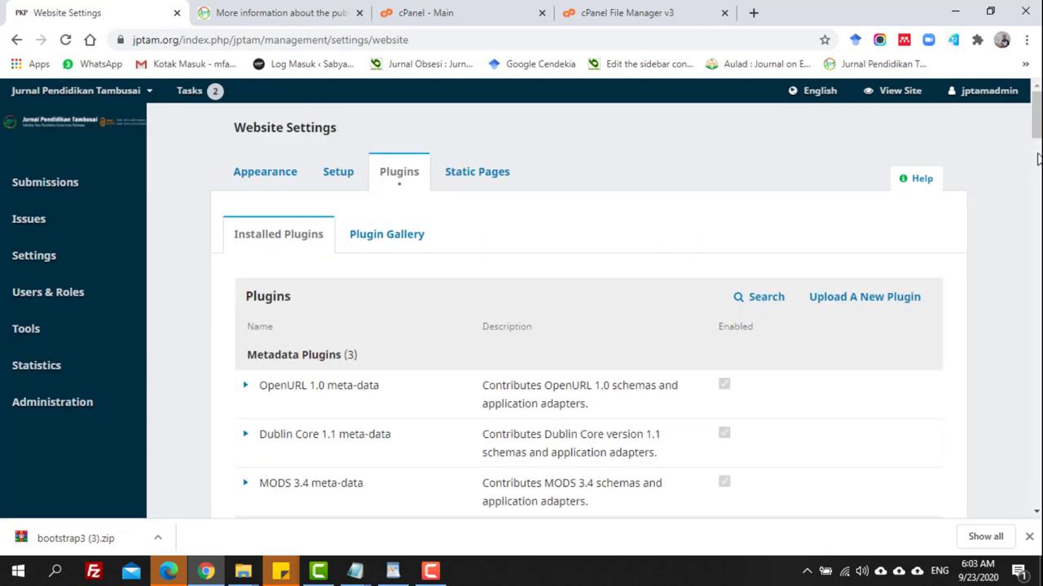
pyautogui.scroll(-10, 587, 326)
pyautogui.scroll(-20, 993, 451)
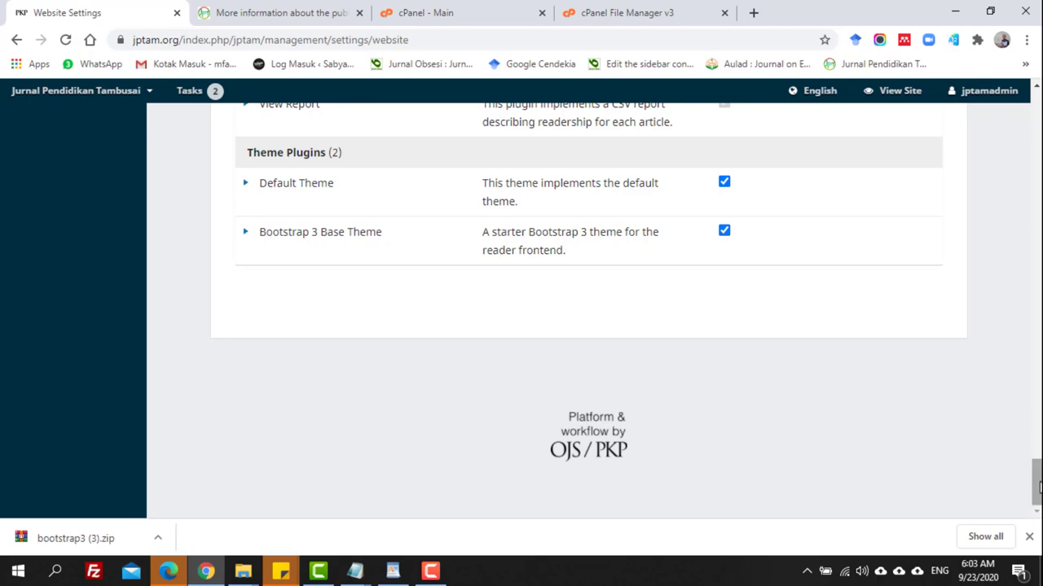
pyautogui.moveTo(1036, 482); pyautogui.dragTo(1004, 118)
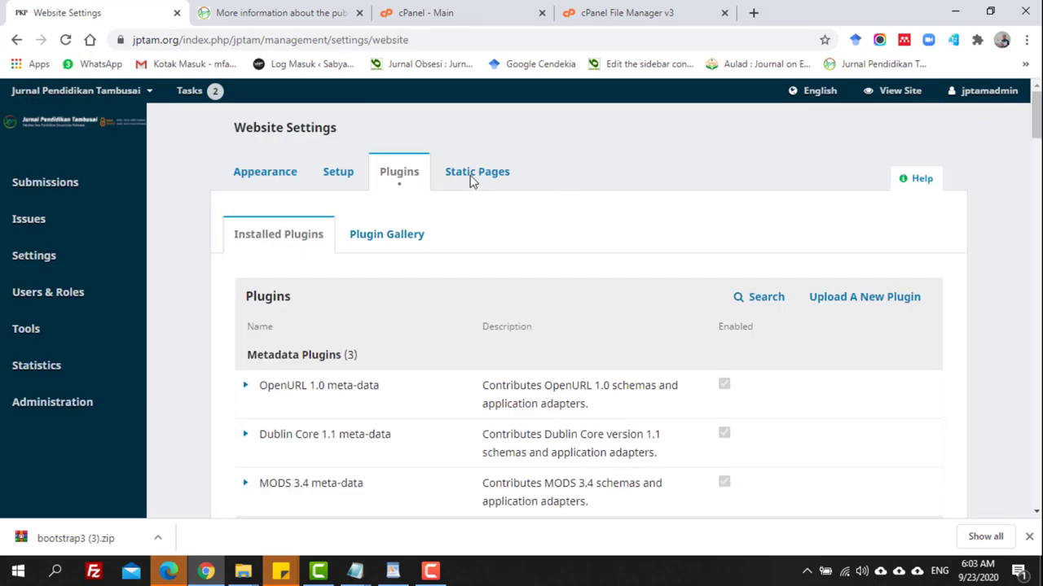
# Set the journal's appearance theme to Bootstrap 3 Base Theme, look through its Bootstrap theme options and save the settings.
pyautogui.click(255, 184)
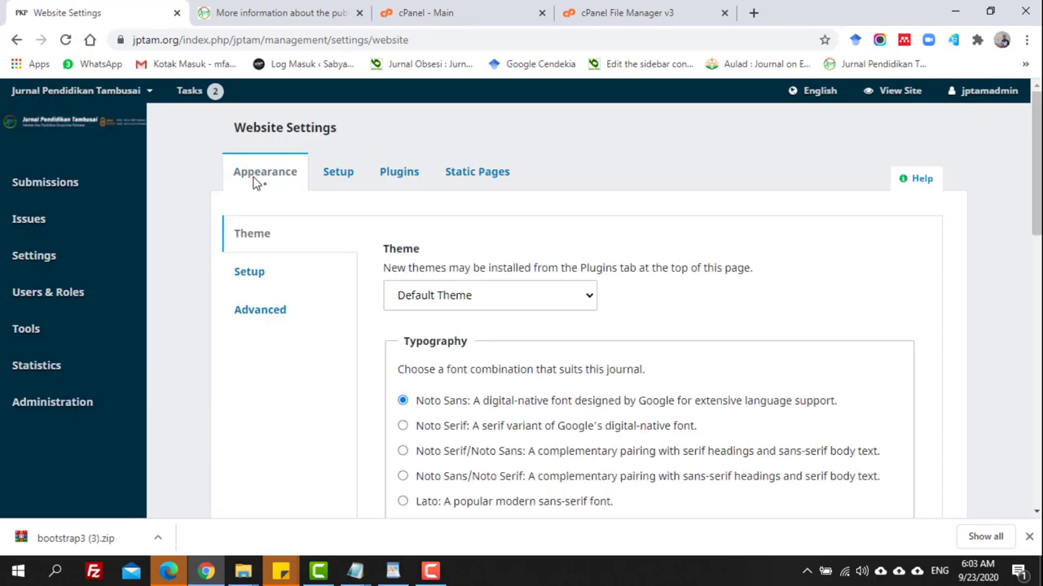
pyautogui.click(478, 299)
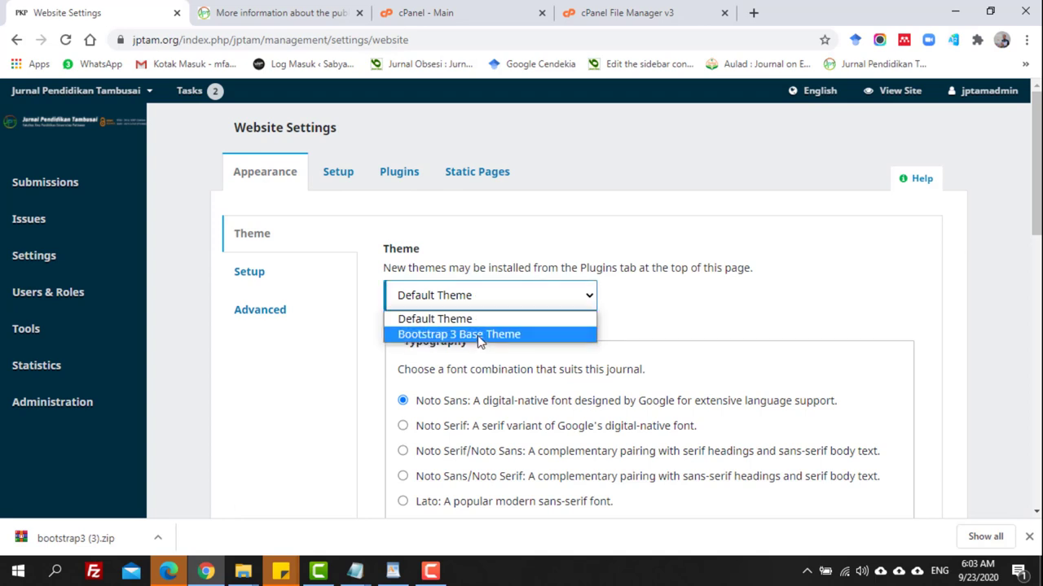
pyautogui.click(480, 336)
pyautogui.scroll(-3, 479, 335)
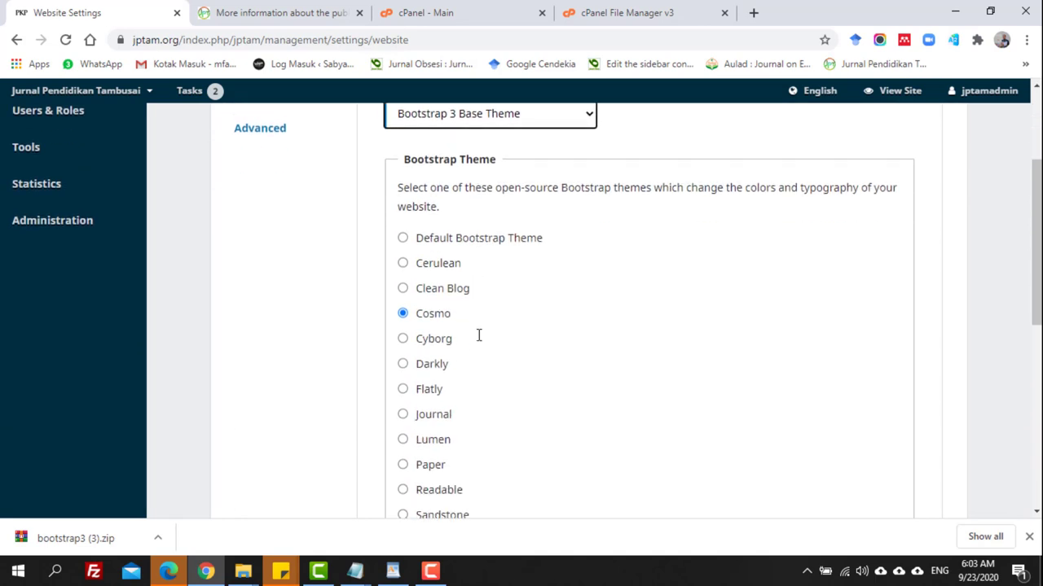
pyautogui.scroll(1, 549, 293)
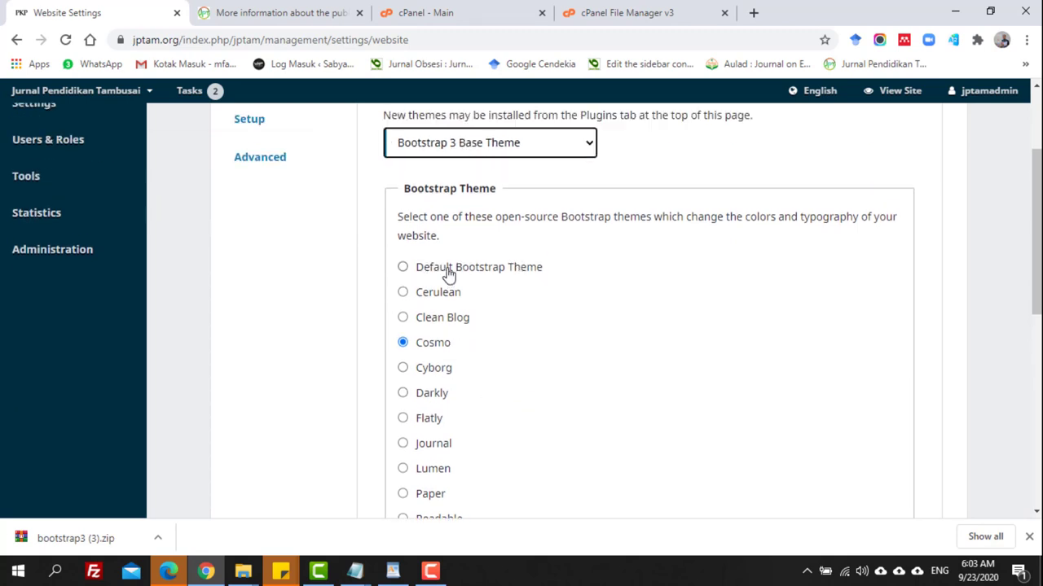
pyautogui.scroll(-2, 419, 383)
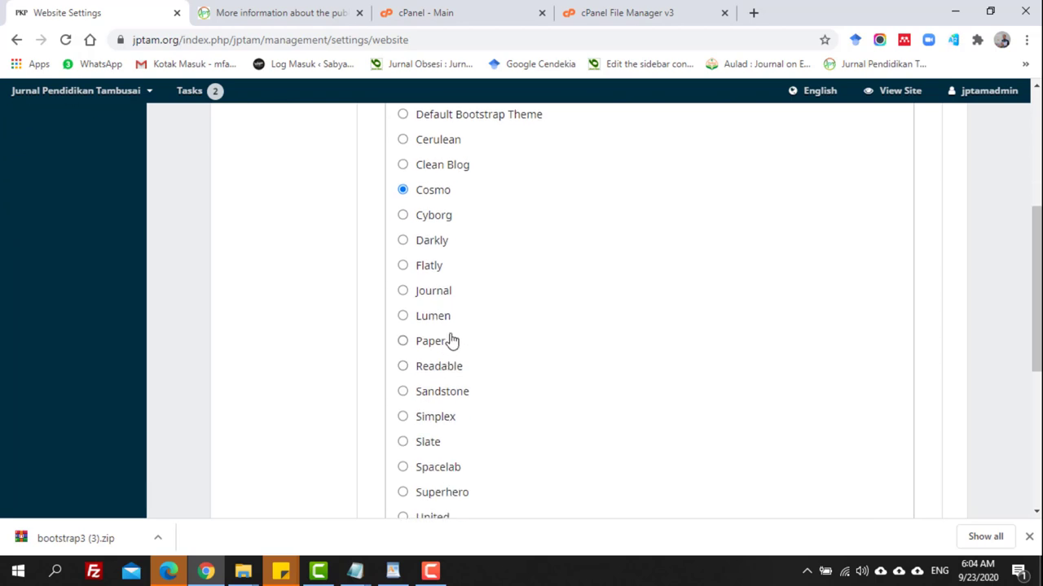
pyautogui.scroll(-1, 432, 261)
pyautogui.scroll(-1, 415, 281)
pyautogui.scroll(2, 508, 259)
pyautogui.scroll(-4, 346, 291)
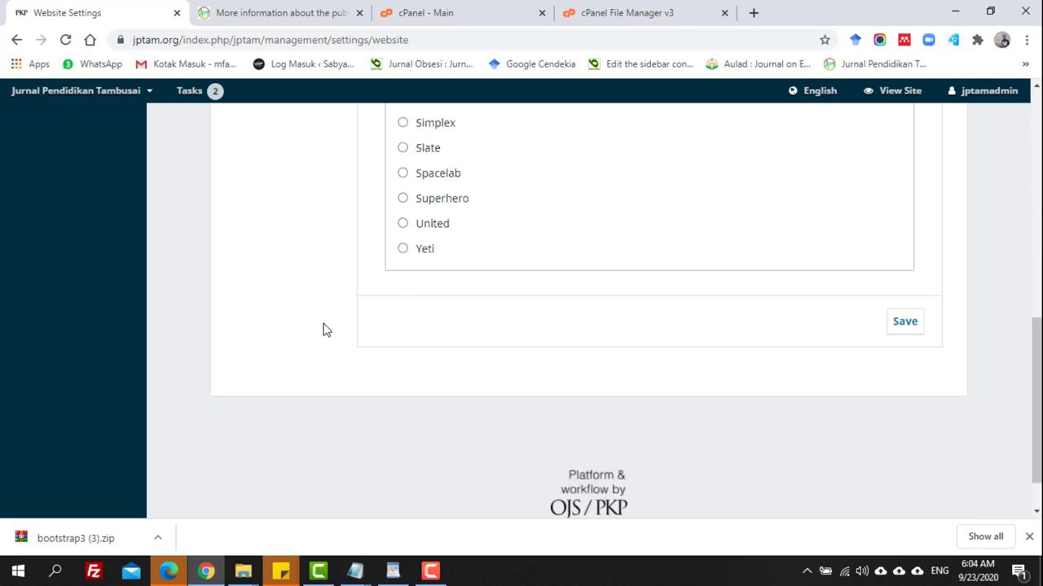
pyautogui.click(905, 265)
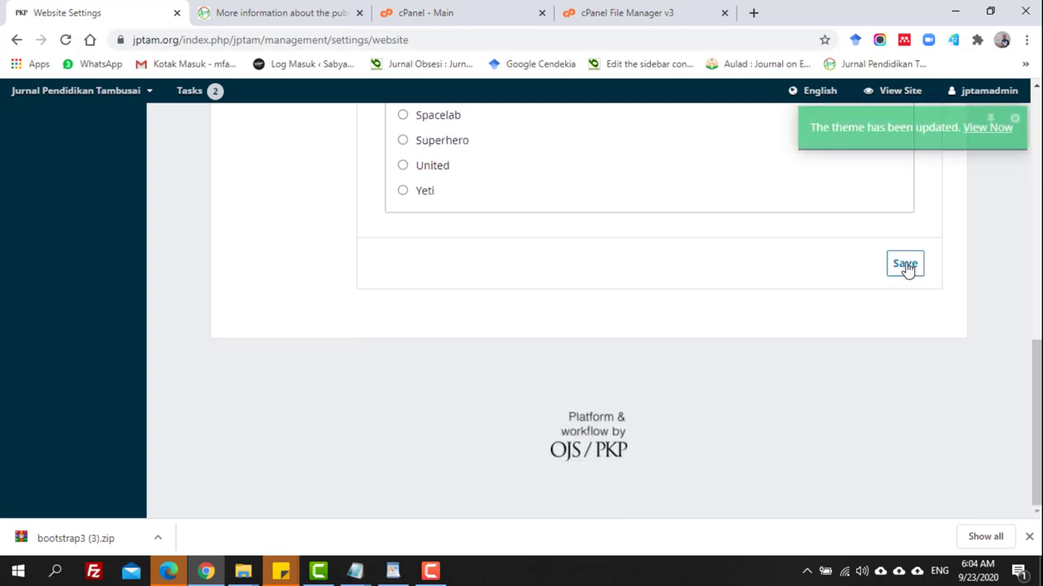
# Switch to the journal's public About this Publishing System page and reload it to check the header and sidebar styling.
pyautogui.click(274, 14)
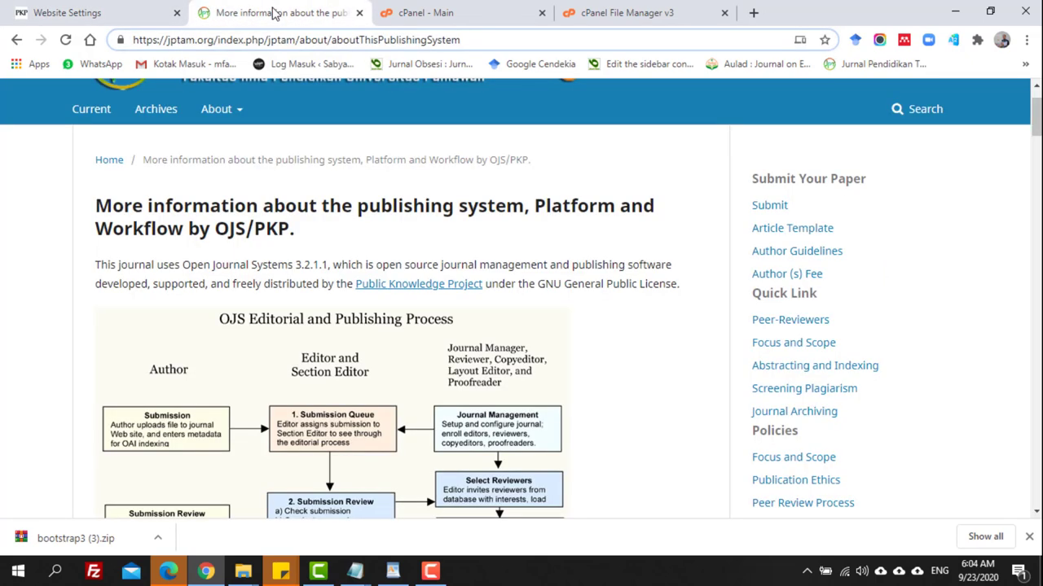
pyautogui.scroll(1, 235, 319)
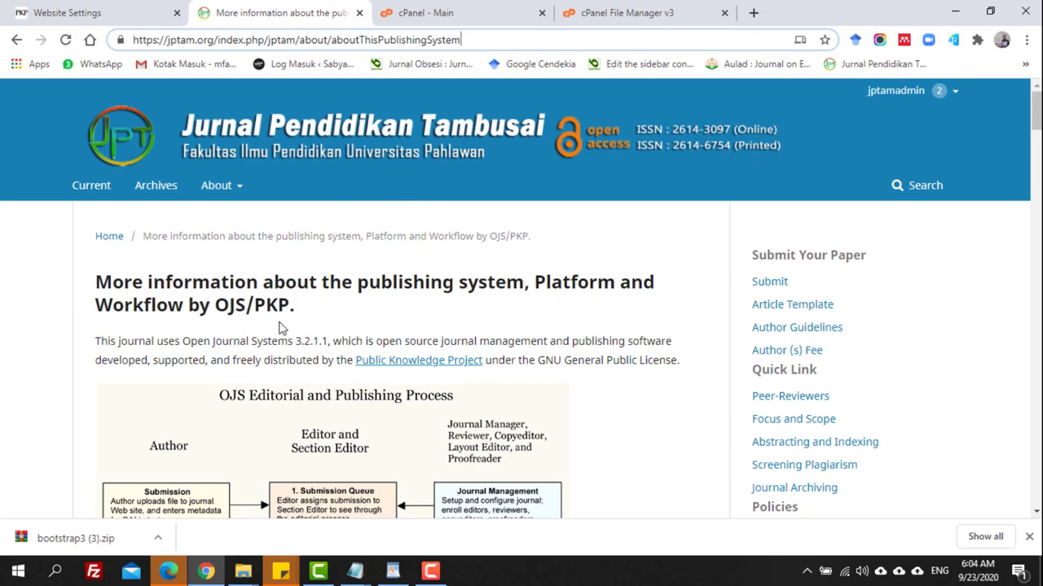
pyautogui.click(65, 39)
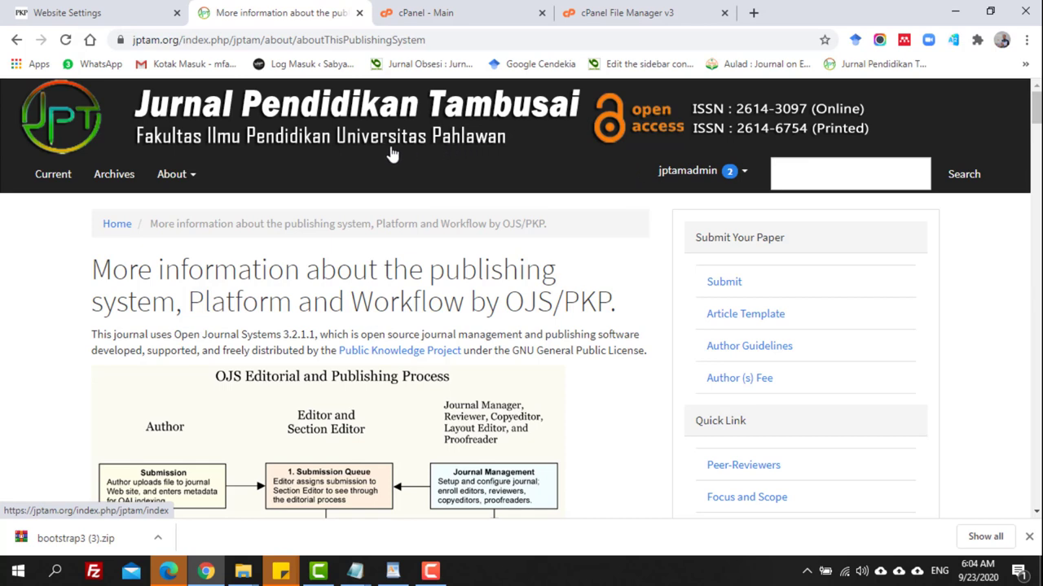
# Open the journal's current issue and examine how the cover, article entries, download buttons and view statistics are laid out.
pyautogui.click(51, 184)
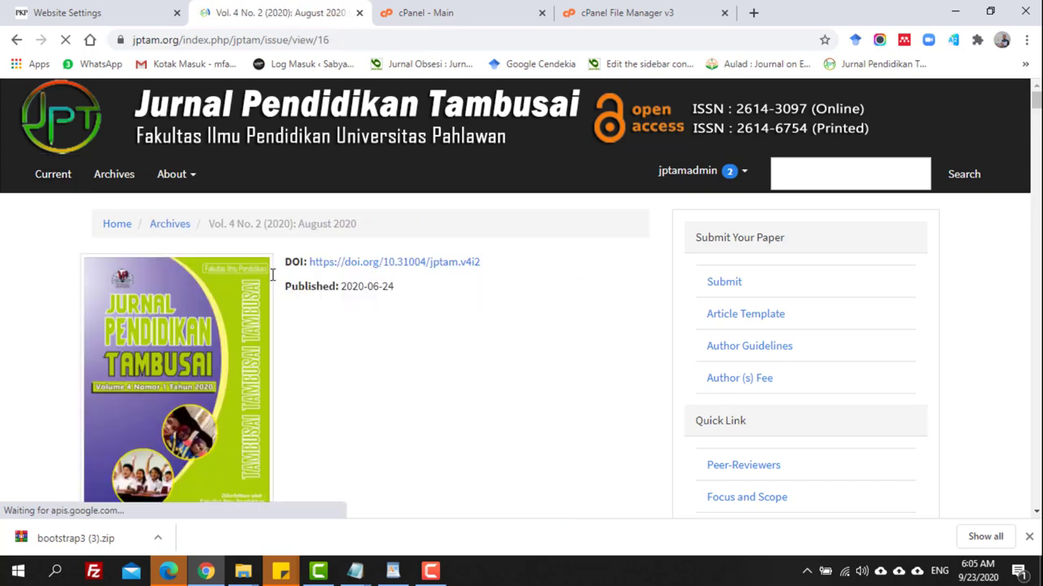
pyautogui.scroll(-1, 272, 275)
pyautogui.scroll(-5, 272, 274)
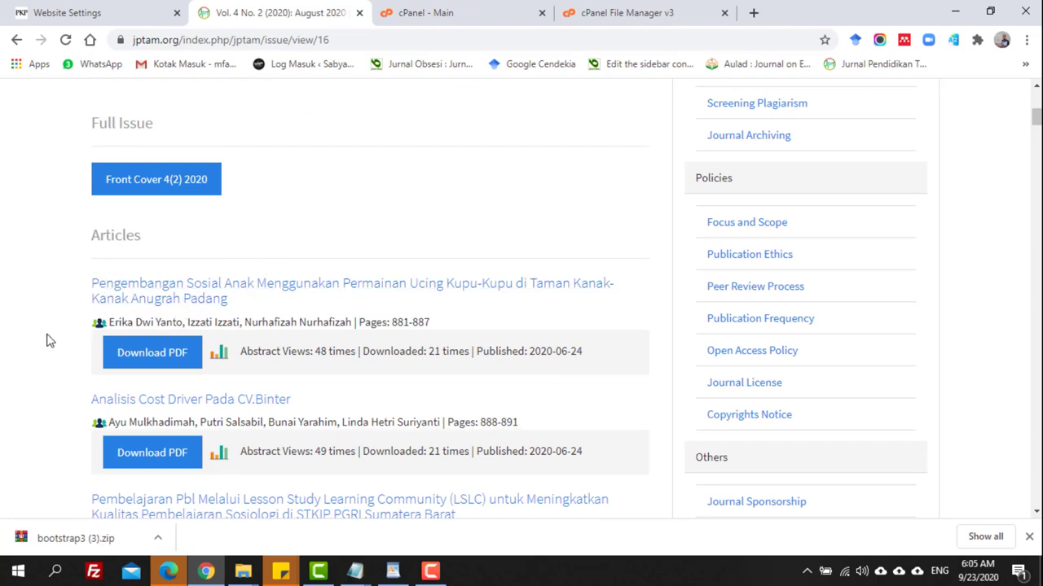
pyautogui.scroll(-1, 79, 331)
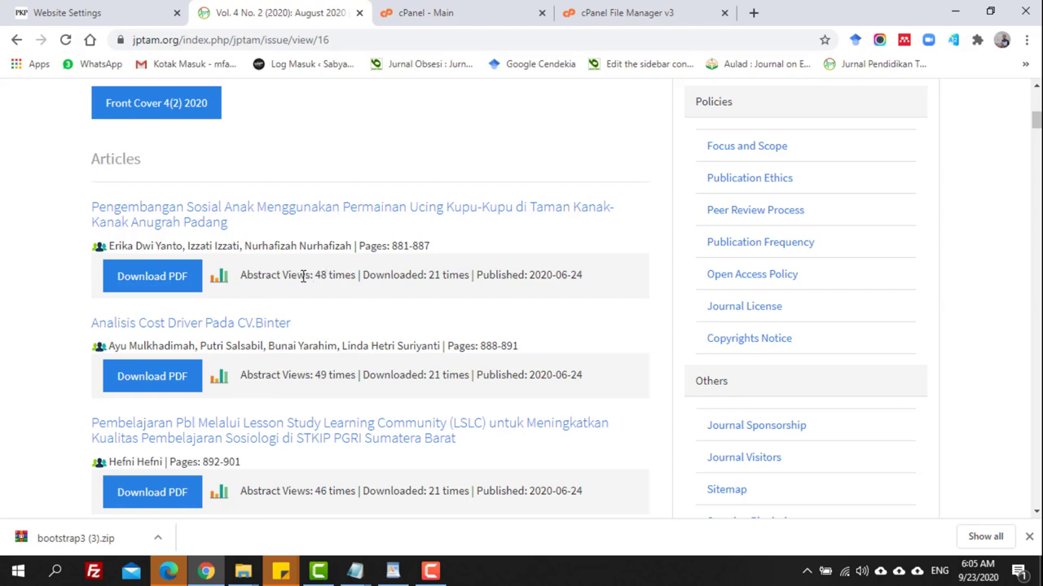
# Examine the abstract views, download count and publication date line under the issue's first article.
pyautogui.moveTo(303, 276); pyautogui.dragTo(341, 275)
pyautogui.moveTo(411, 276); pyautogui.dragTo(588, 281)
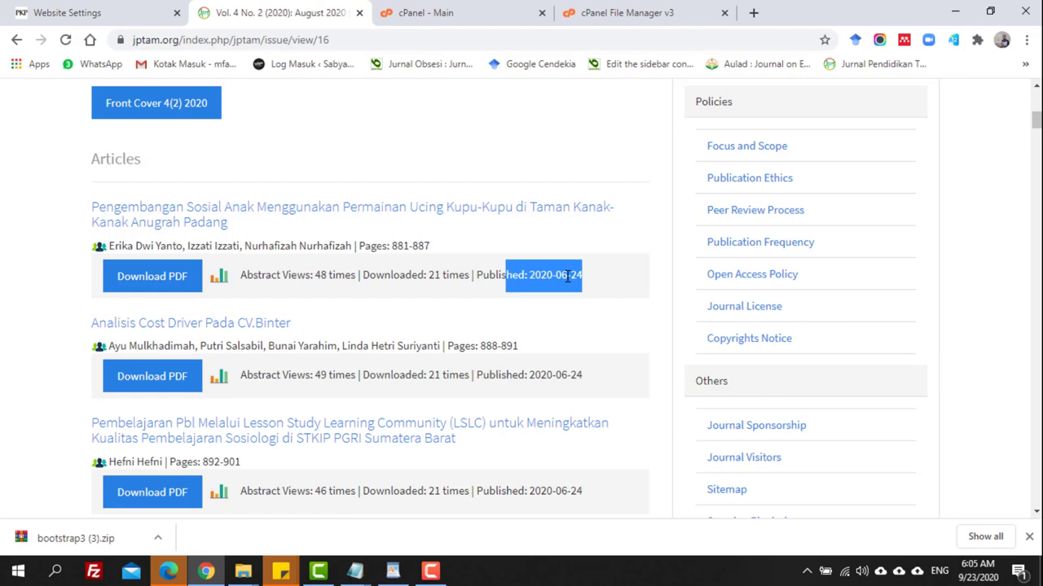
pyautogui.click(567, 277)
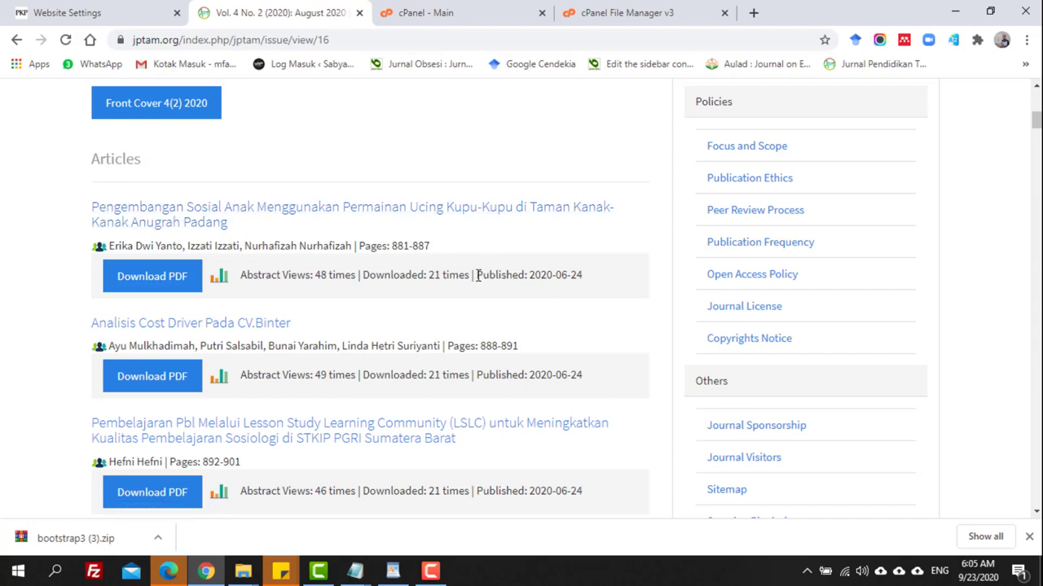
pyautogui.moveTo(478, 275); pyautogui.dragTo(573, 274)
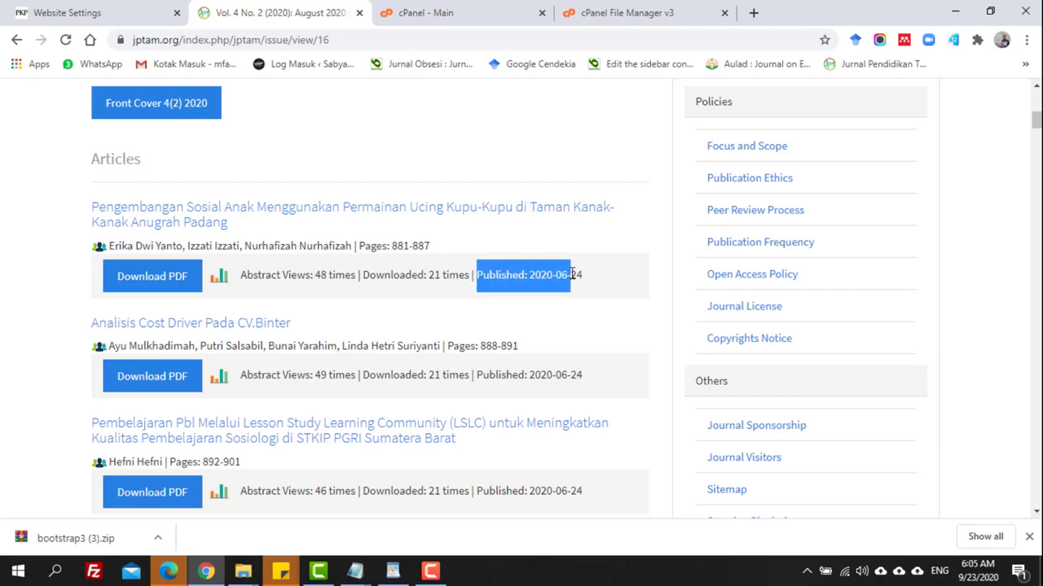
pyautogui.click(575, 275)
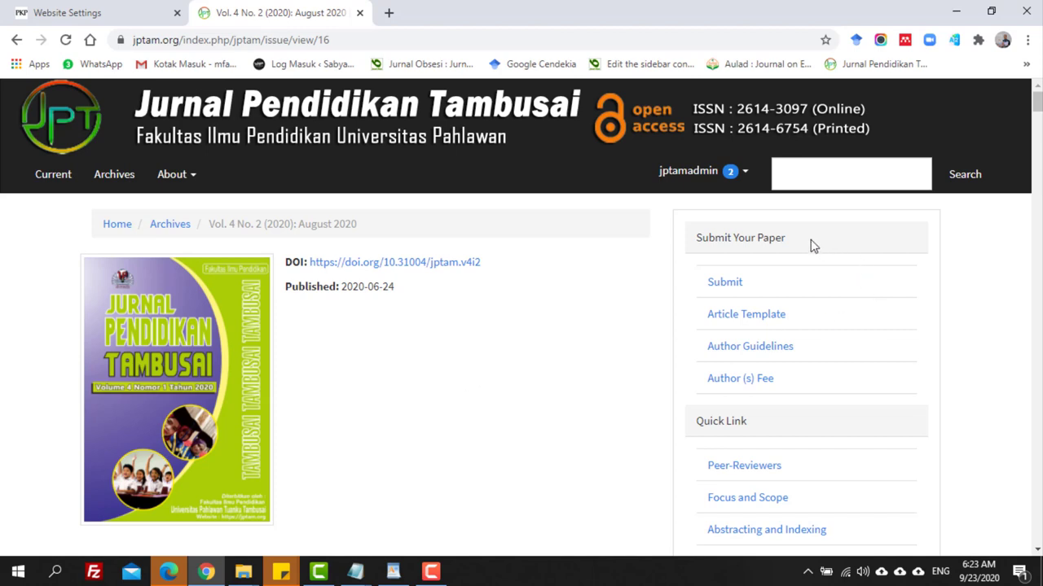
# Look through the issue page's sidebar menu sections, from Submit Your Paper to Others, and return to the page header.
pyautogui.scroll(-1, 810, 240)
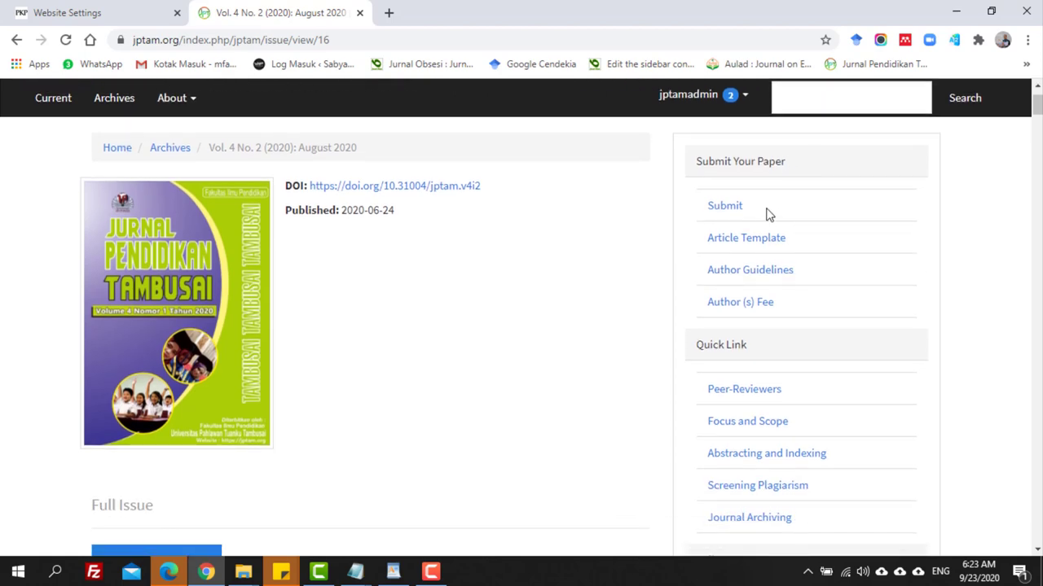
pyautogui.scroll(-1, 768, 224)
pyautogui.scroll(-1, 770, 236)
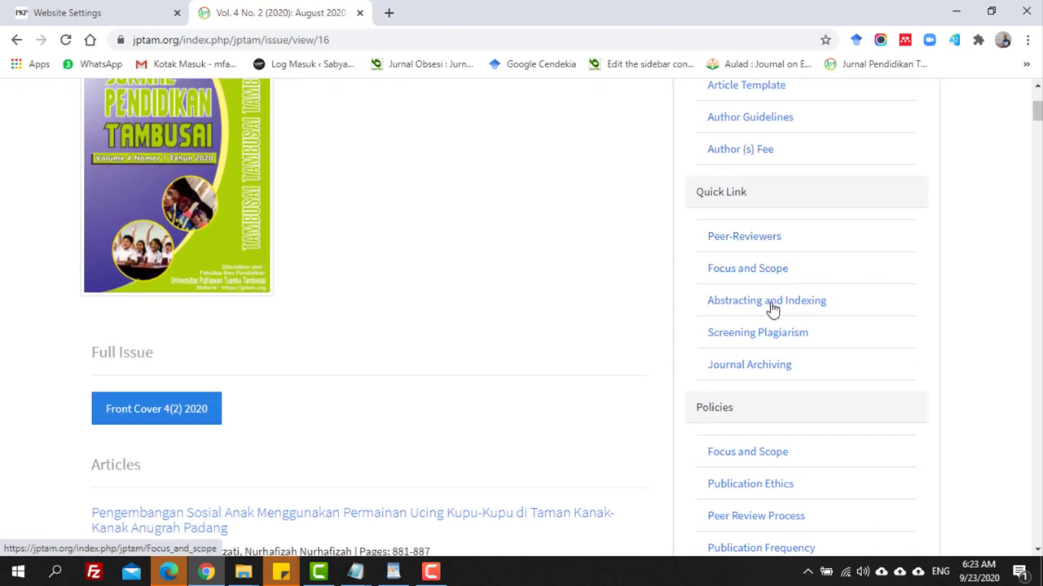
pyautogui.scroll(-3, 774, 318)
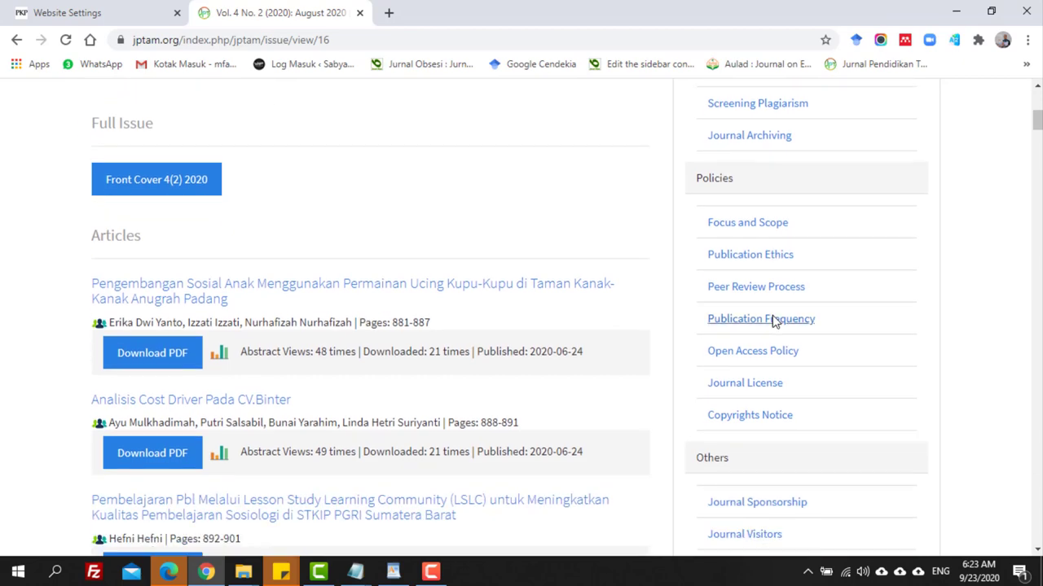
pyautogui.scroll(-4, 774, 320)
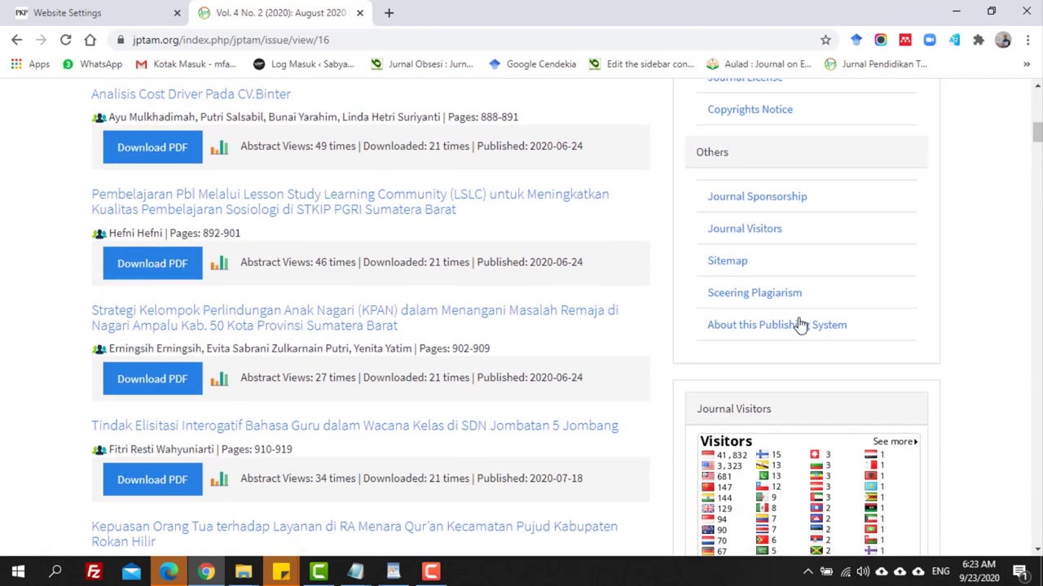
pyautogui.scroll(7, 802, 324)
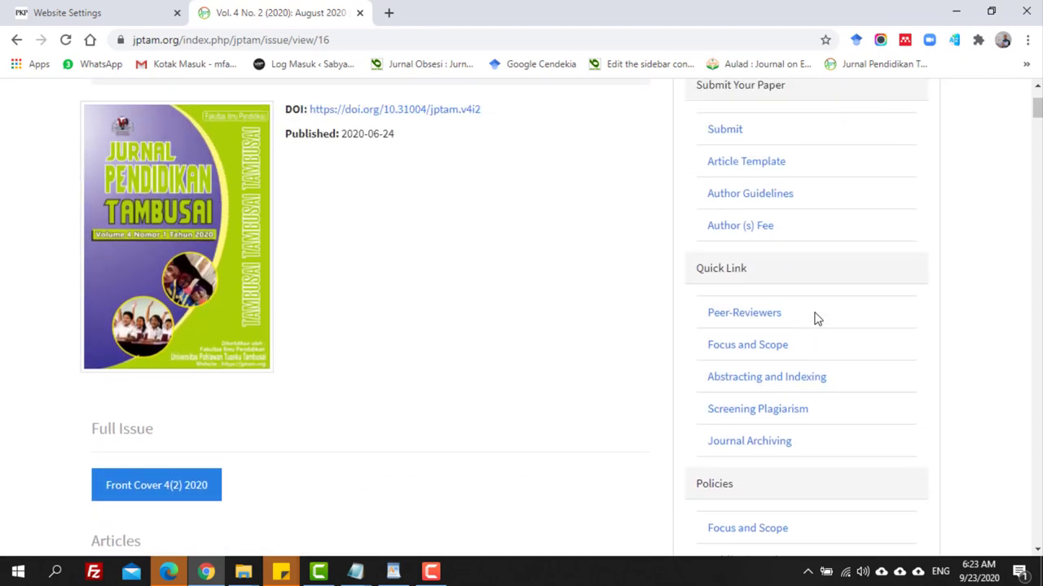
pyautogui.scroll(2, 818, 319)
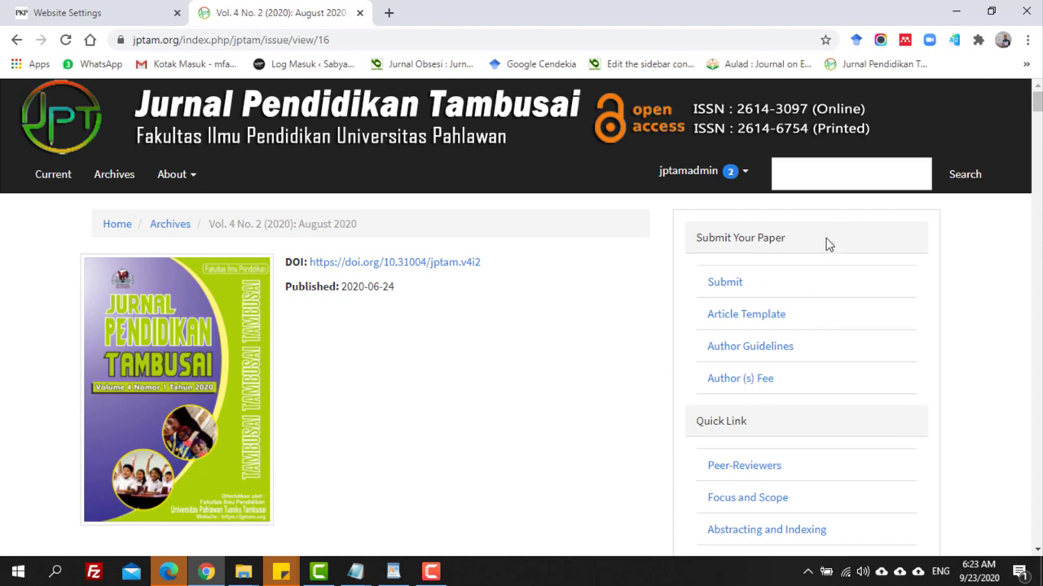
# Inspect the sidebar menu, copy the full HTML of its outer content div, and close the developer tools.
pyautogui.rightClick(790, 282)
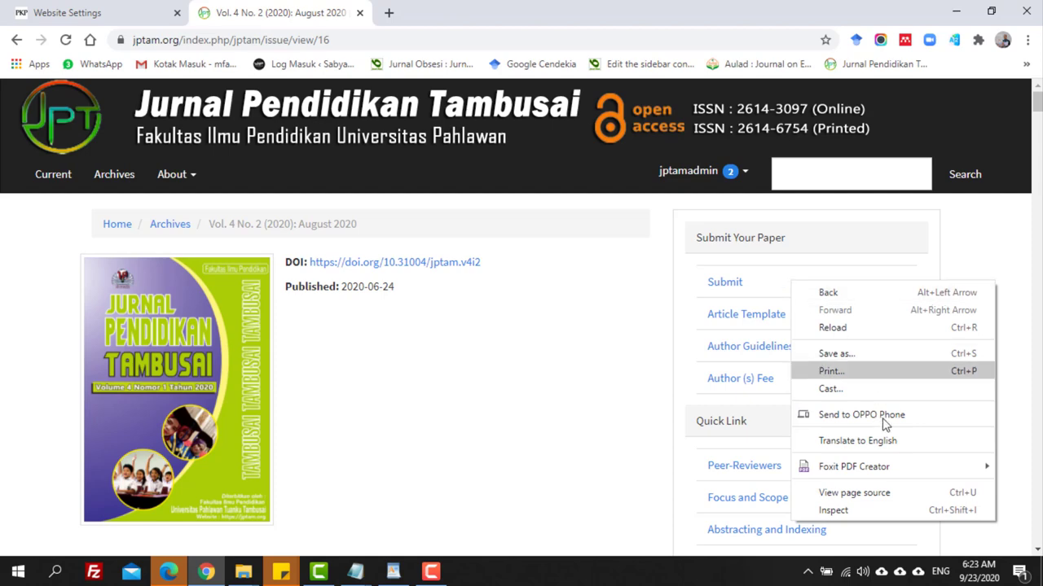
pyautogui.click(880, 510)
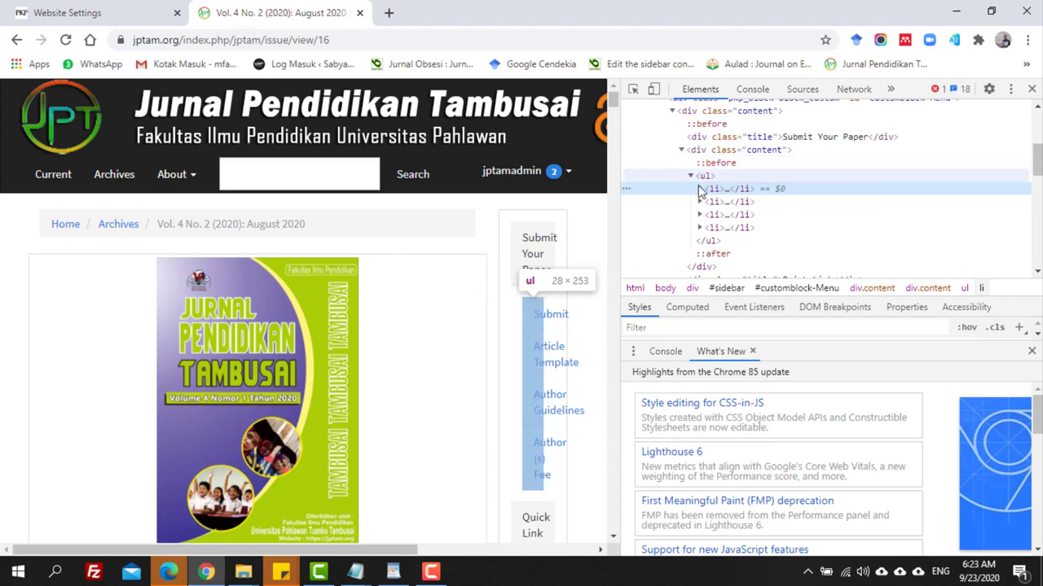
pyautogui.click(696, 114)
pyautogui.rightClick(697, 114)
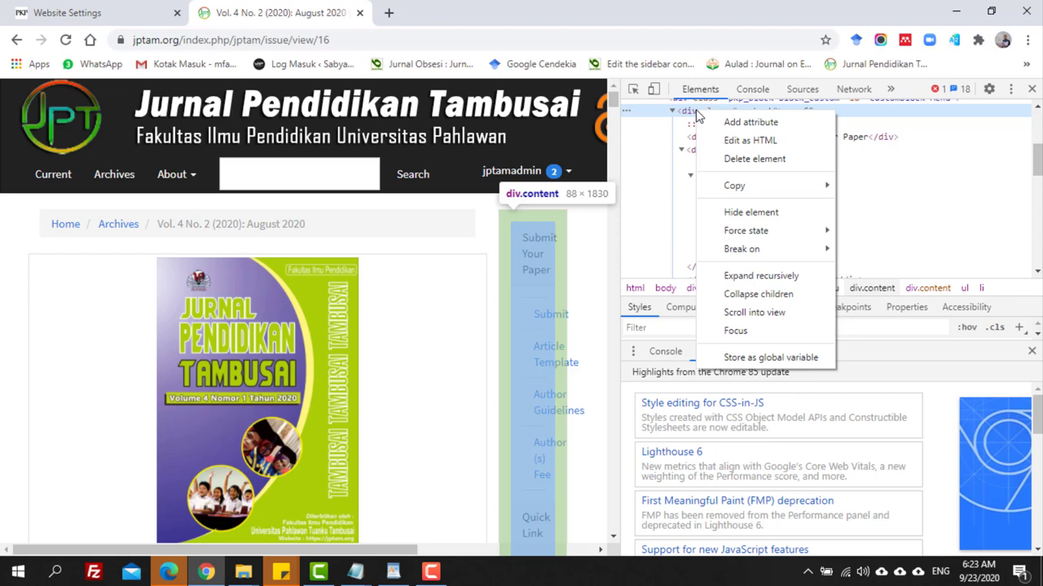
pyautogui.click(733, 141)
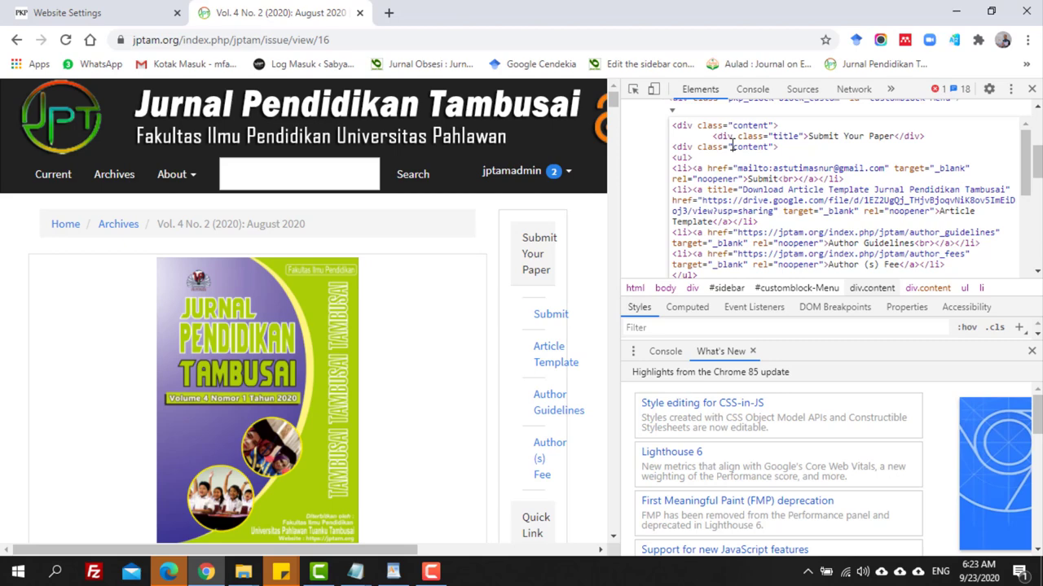
pyautogui.hotkey('ctrl', 'a')
pyautogui.rightClick(750, 147)
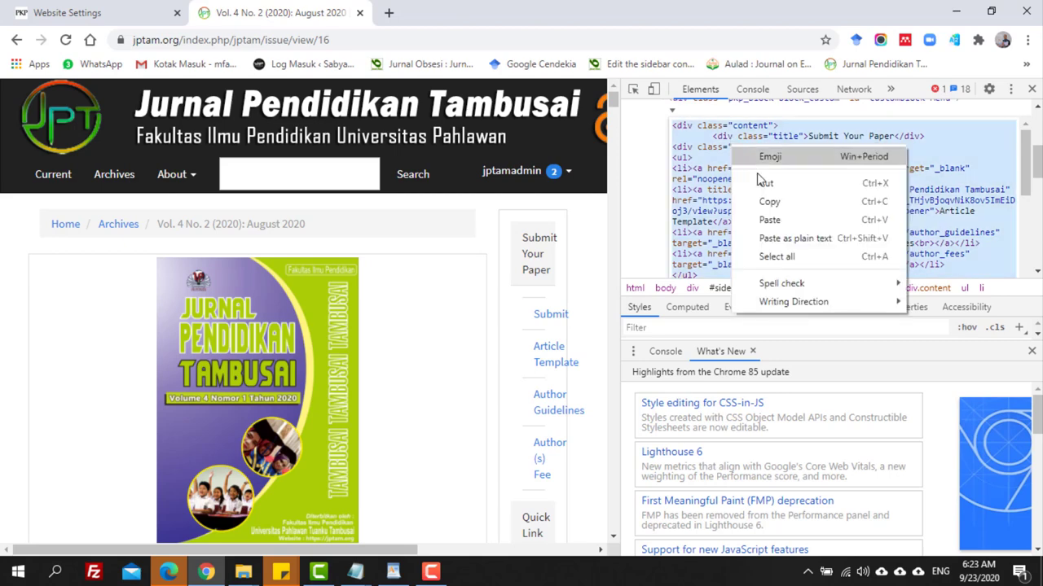
pyautogui.click(770, 202)
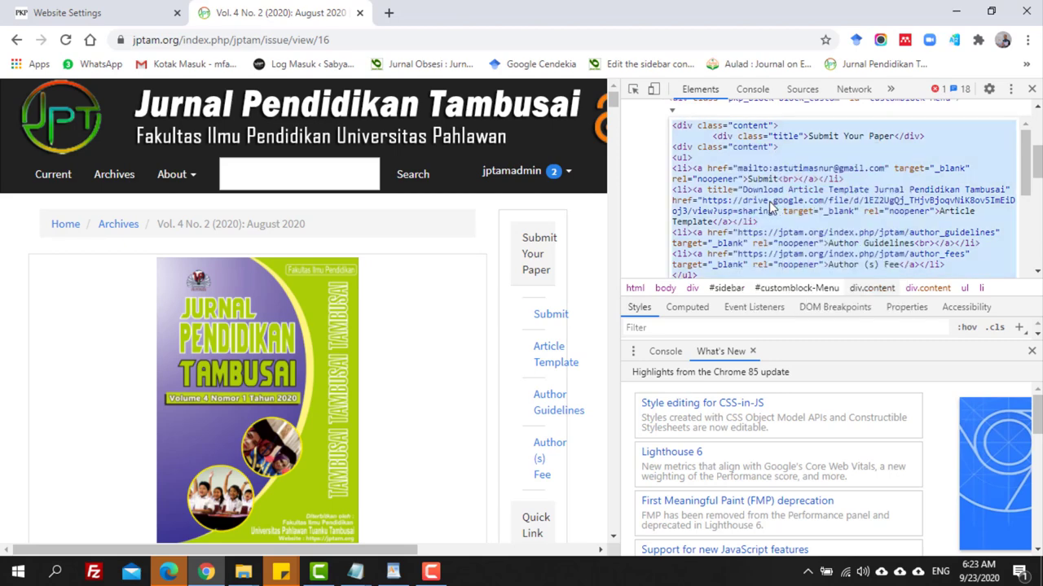
pyautogui.click(1031, 89)
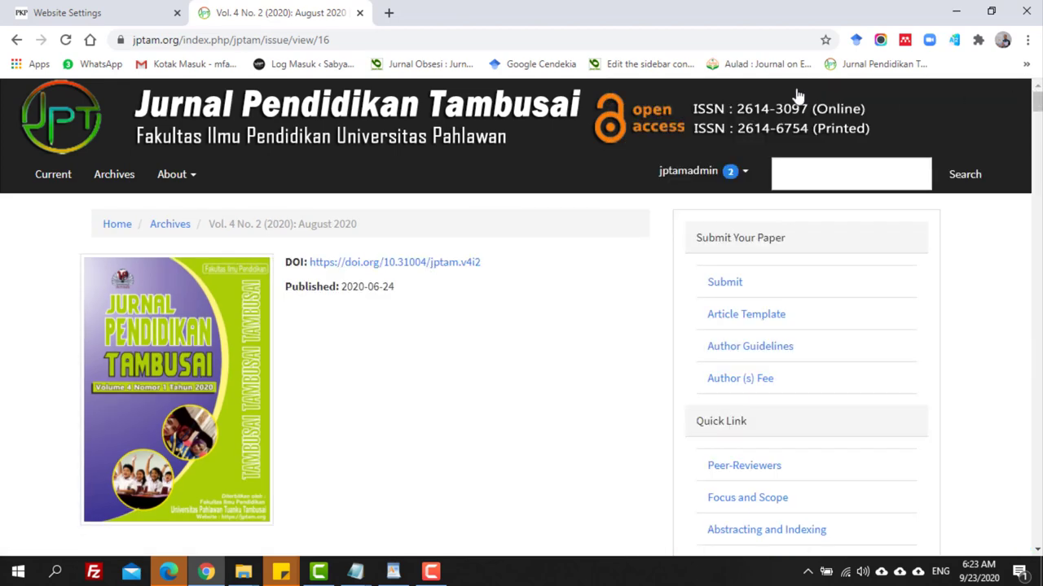
# Switch to the journal's Website Settings, reopen the Website page and show its installed plugins.
pyautogui.click(101, 12)
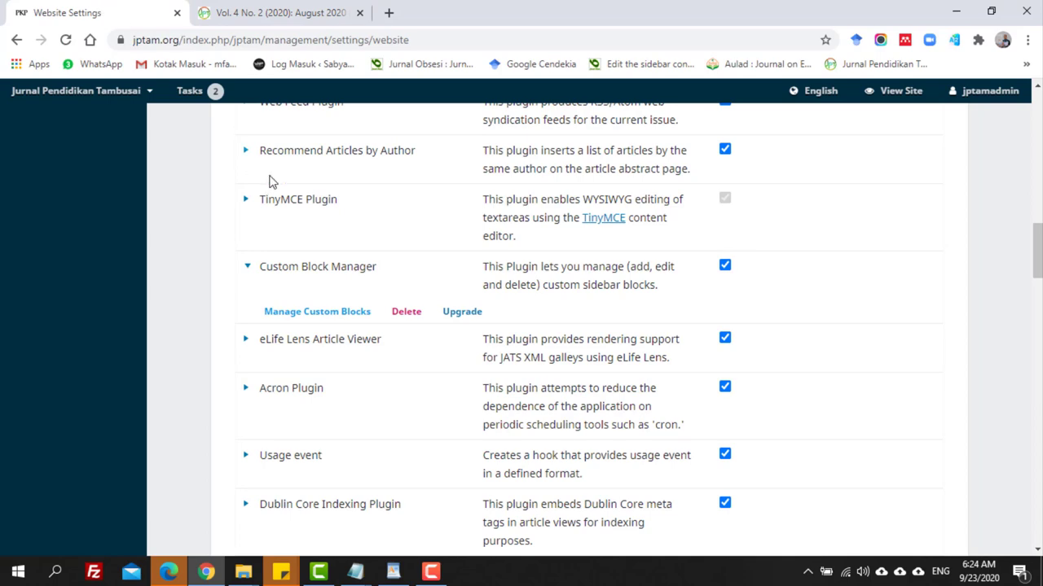
pyautogui.scroll(5, 299, 203)
pyautogui.scroll(10, 299, 203)
pyautogui.moveTo(46, 251)
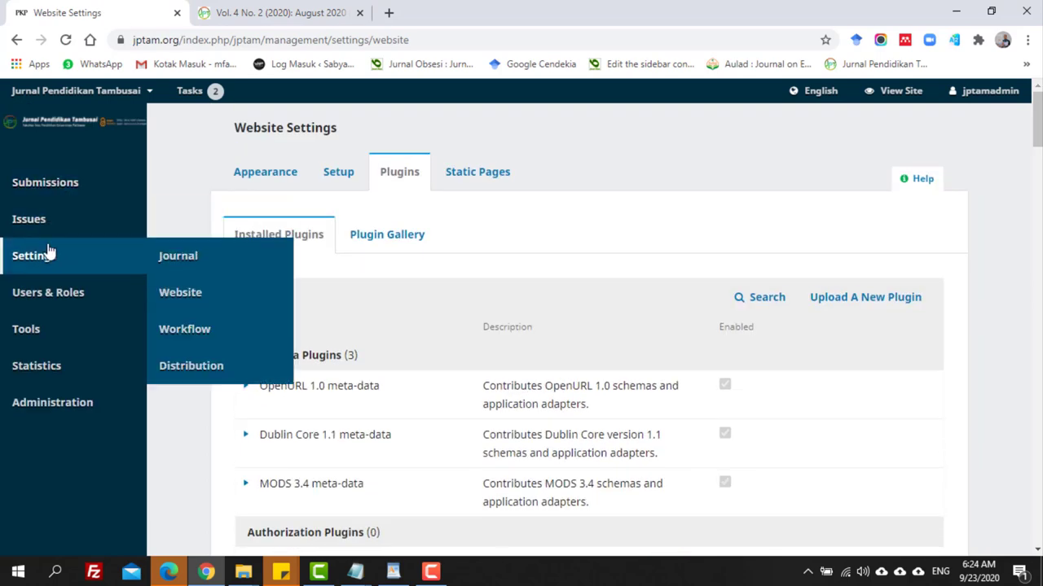
pyautogui.click(207, 298)
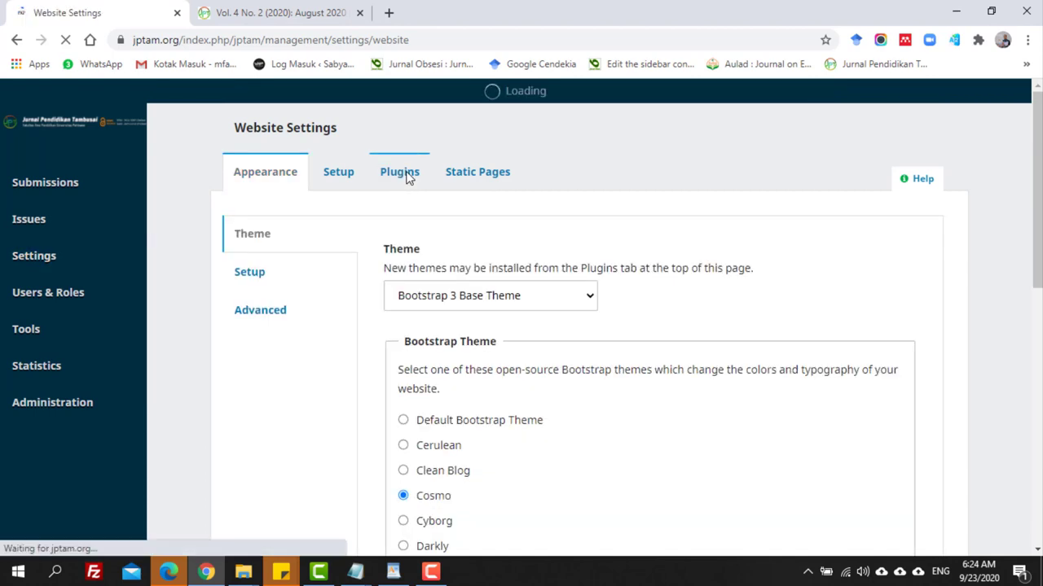
pyautogui.click(407, 174)
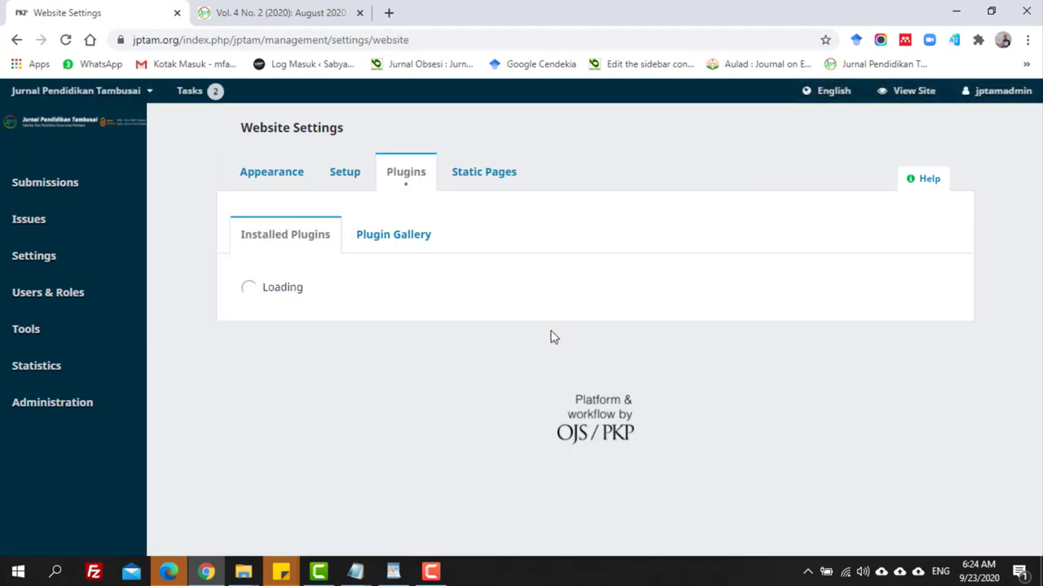
# Find Custom Block Manager among the generic plugins and open its list of custom blocks.
pyautogui.scroll(-7, 551, 337)
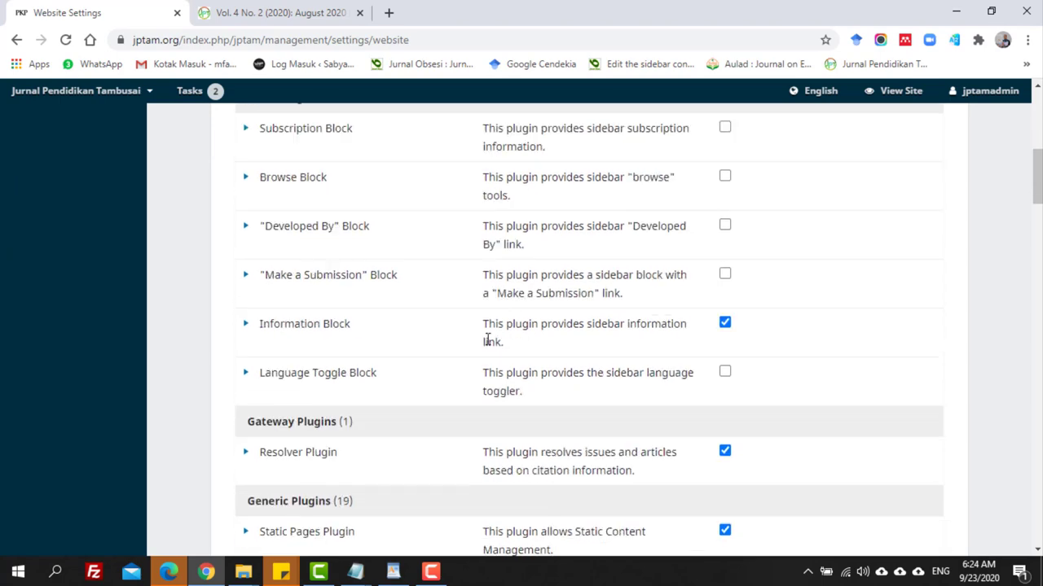
pyautogui.scroll(-5, 486, 338)
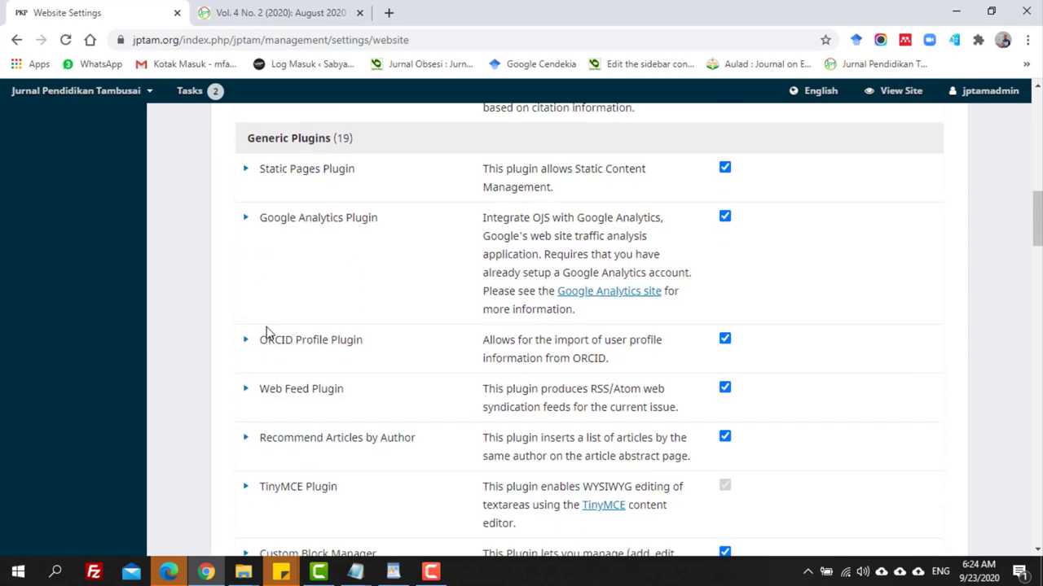
pyautogui.scroll(-3, 269, 334)
pyautogui.click(248, 345)
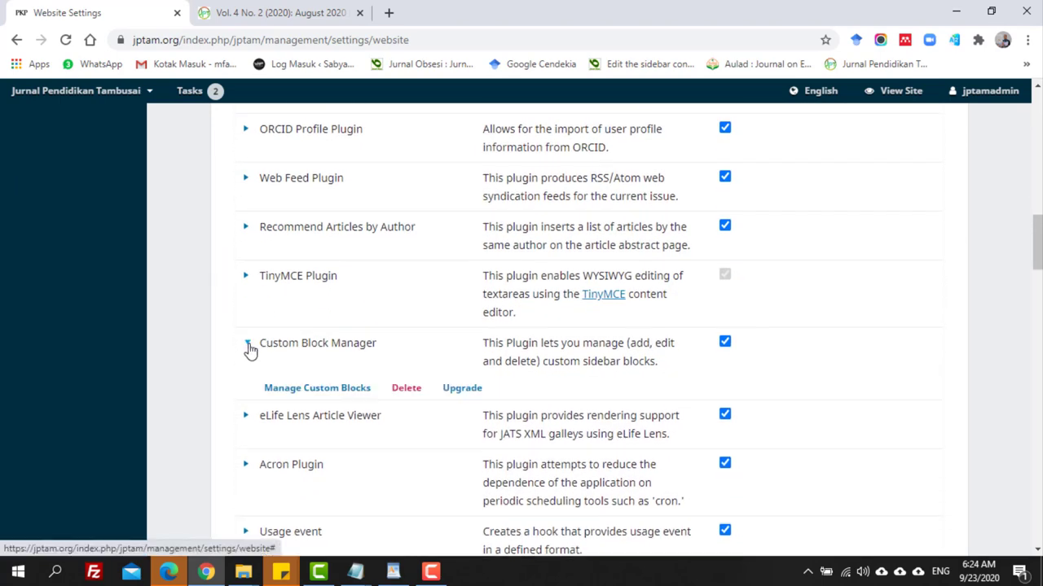
pyautogui.click(303, 389)
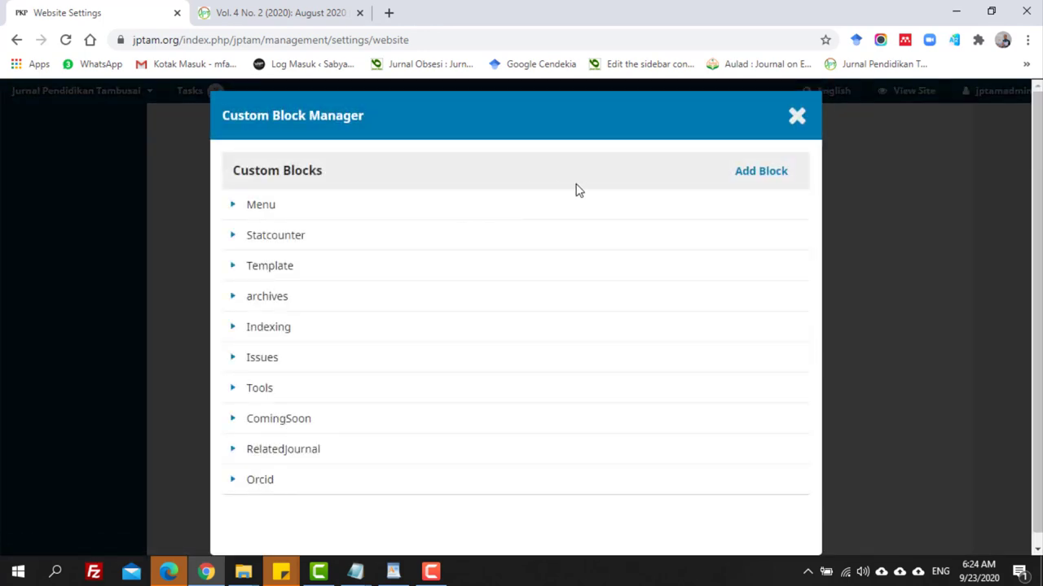
# Open the Menu custom block for editing and review the whole of its HTML source code.
pyautogui.click(233, 207)
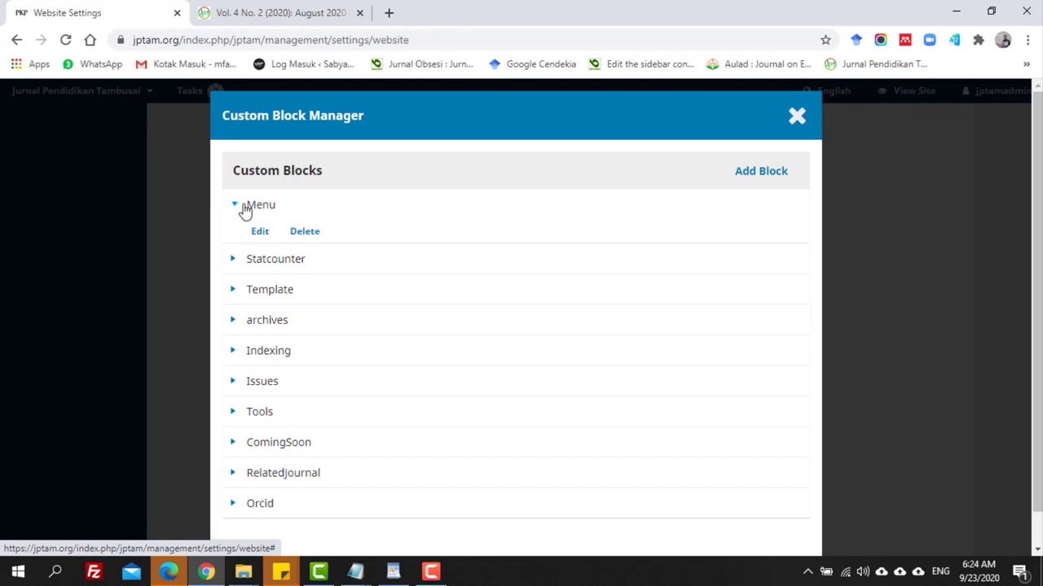
pyautogui.click(259, 233)
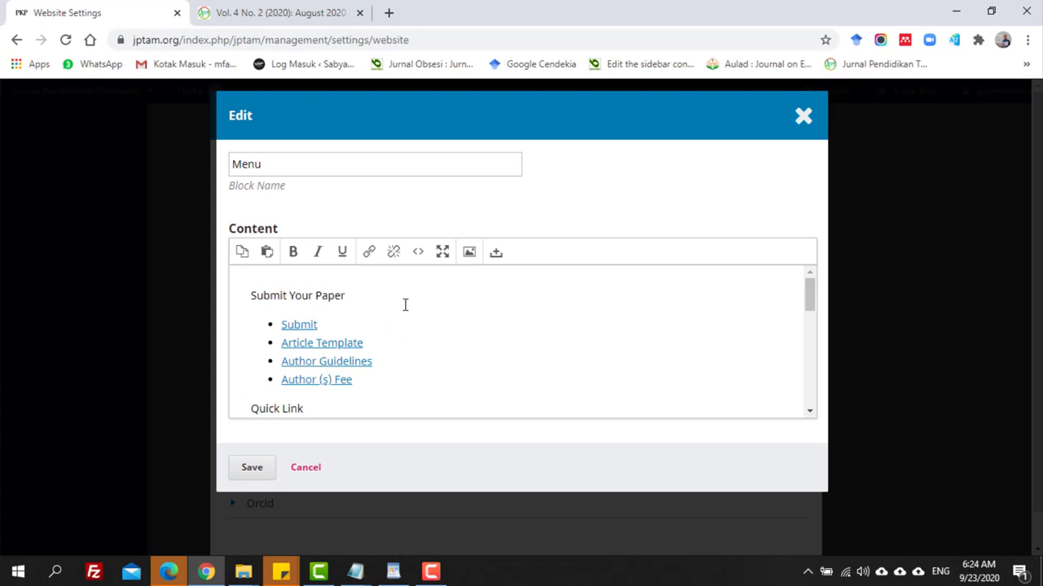
pyautogui.click(417, 252)
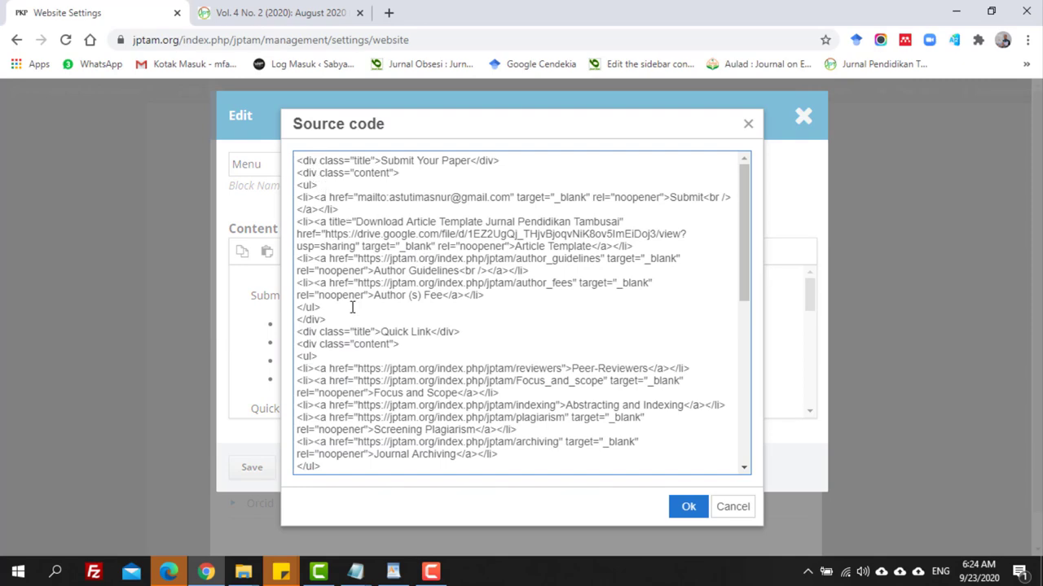
pyautogui.scroll(-8, 352, 307)
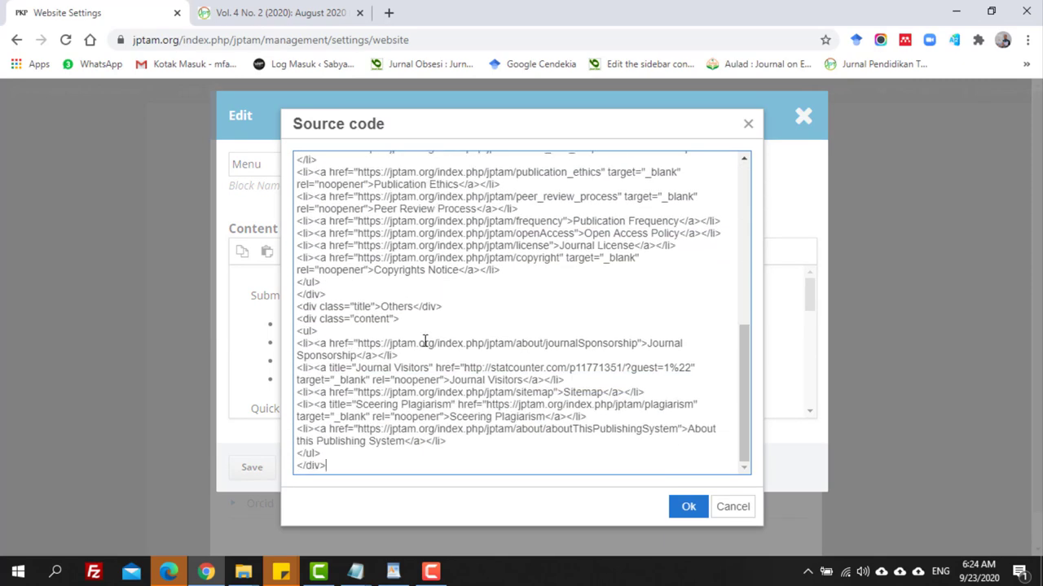
pyautogui.scroll(7, 425, 341)
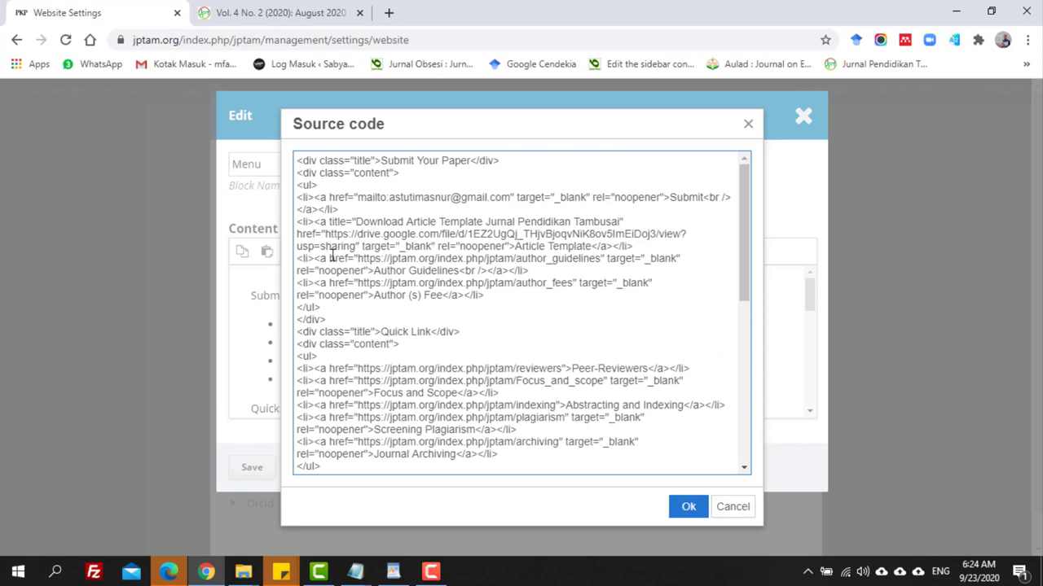
# Check the Author Guidelines and Author (s) Fee link addresses in the source, accept the code and save the Menu block.
pyautogui.moveTo(358, 259); pyautogui.dragTo(530, 261)
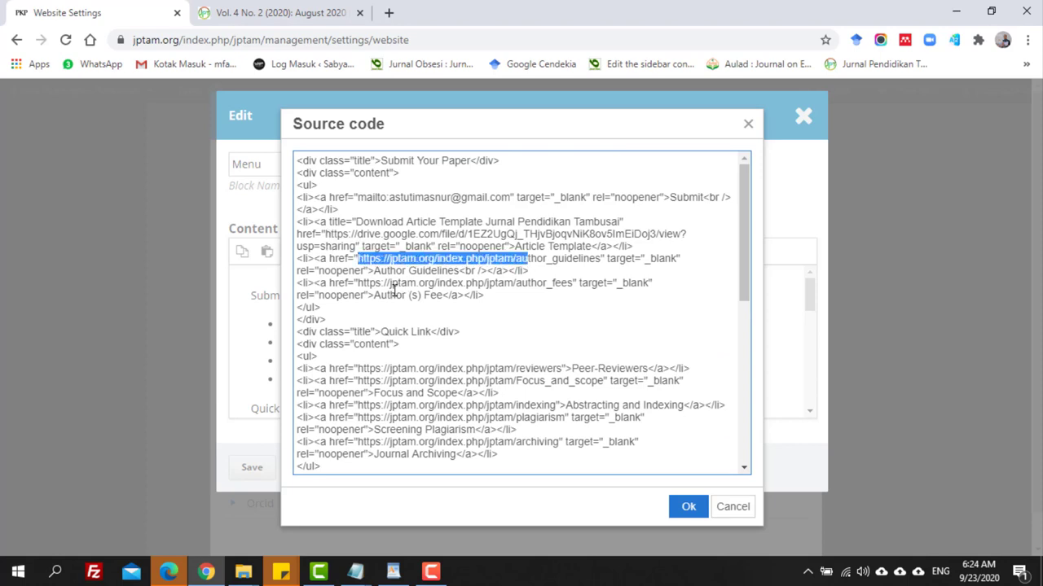
pyautogui.moveTo(358, 282); pyautogui.dragTo(529, 283)
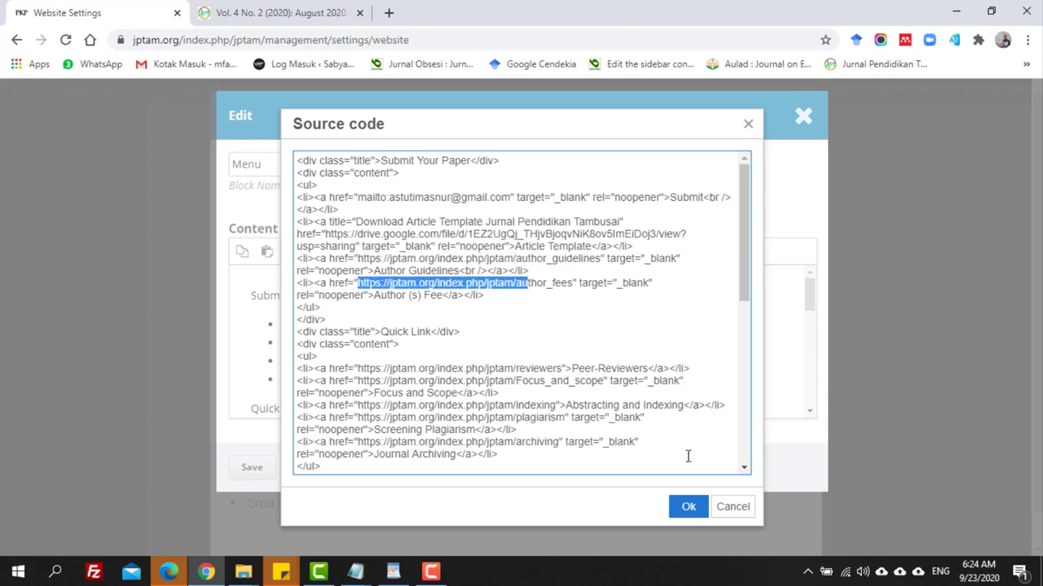
pyautogui.click(688, 505)
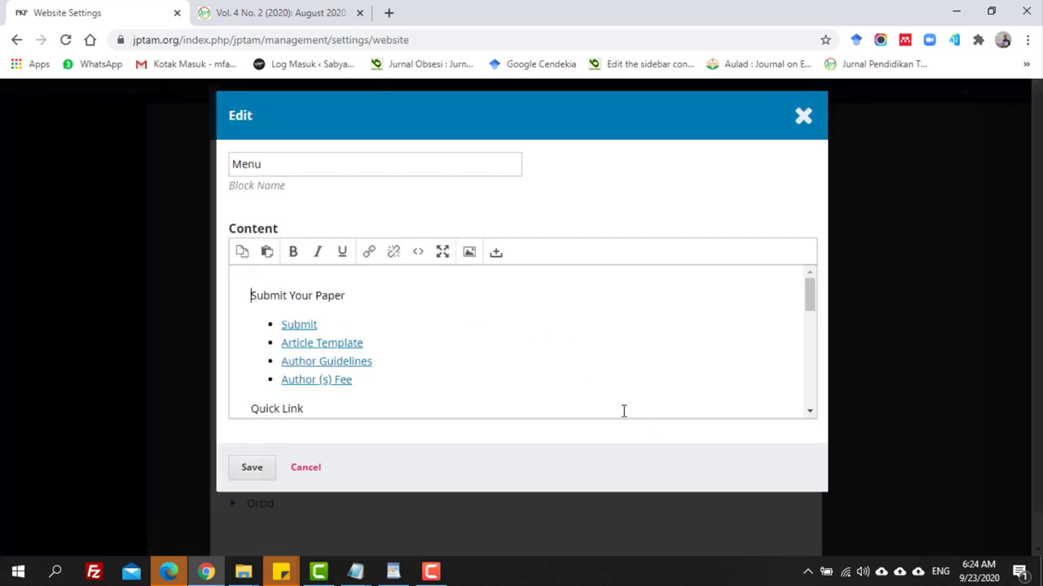
pyautogui.click(254, 468)
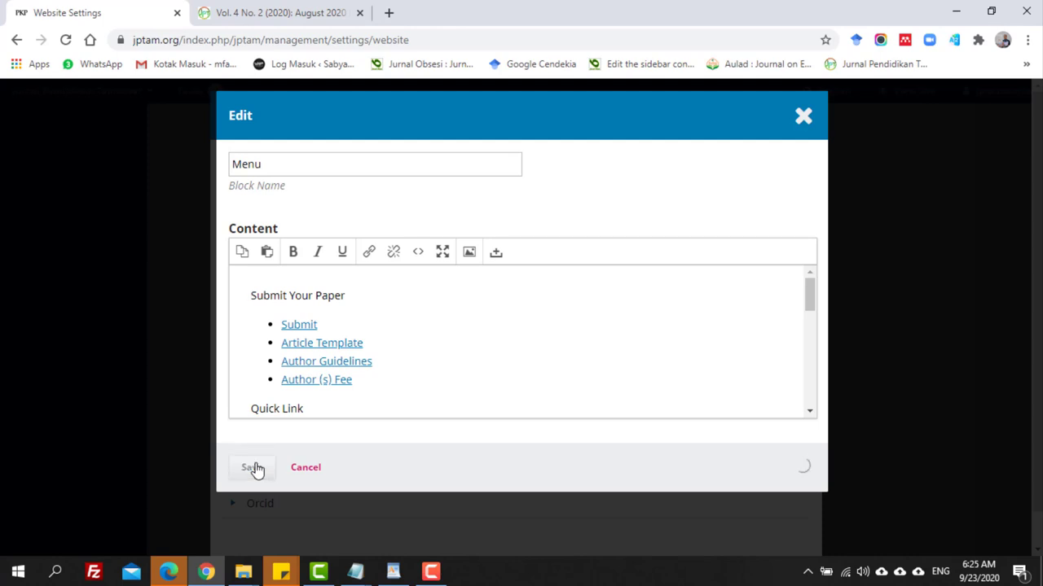